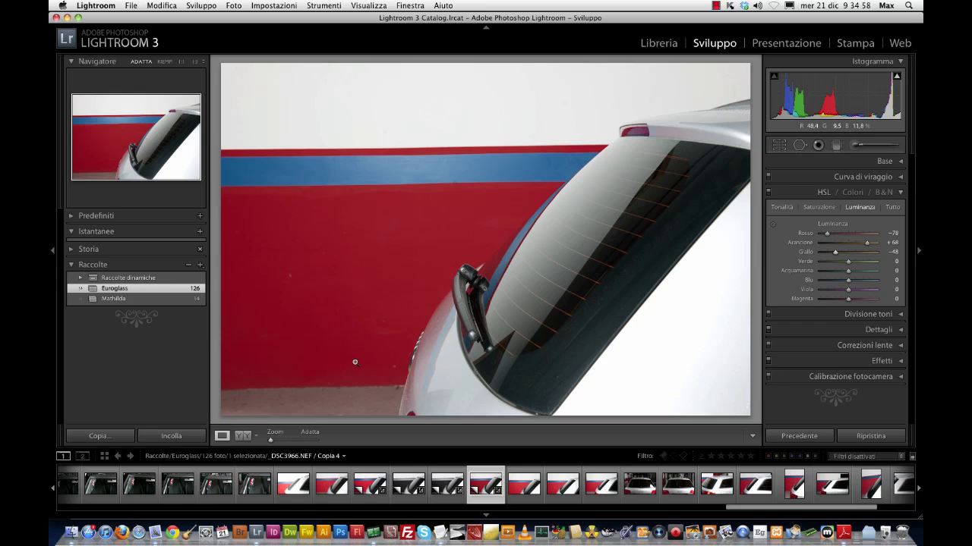
Step: Open the original colour _DSC3966.NEF, whose HSL luminance values are all 0
left_click(331, 479)
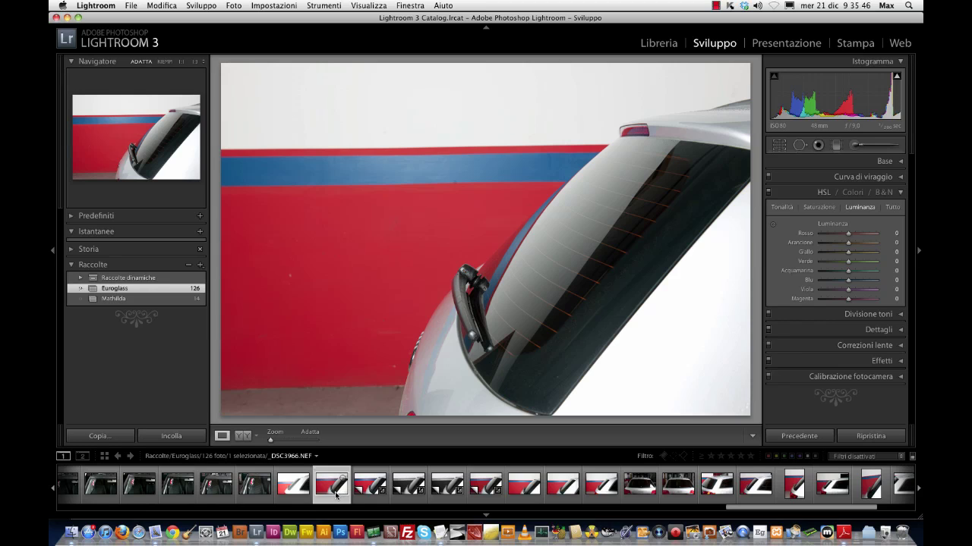
Step: View Copia 2, Copia 4, then black-and-white Copia 3 with its Base tone settings expanded
left_click(408, 490)
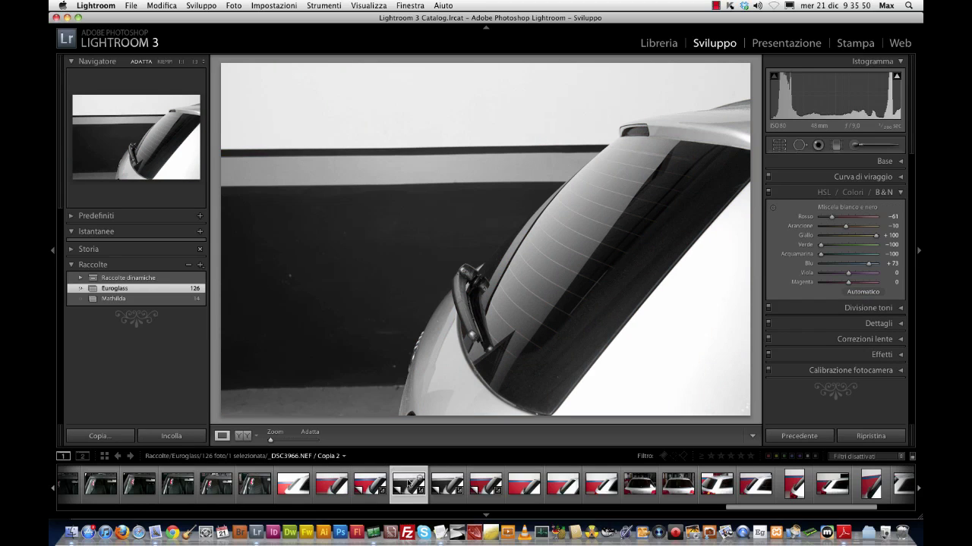
left_click(486, 486)
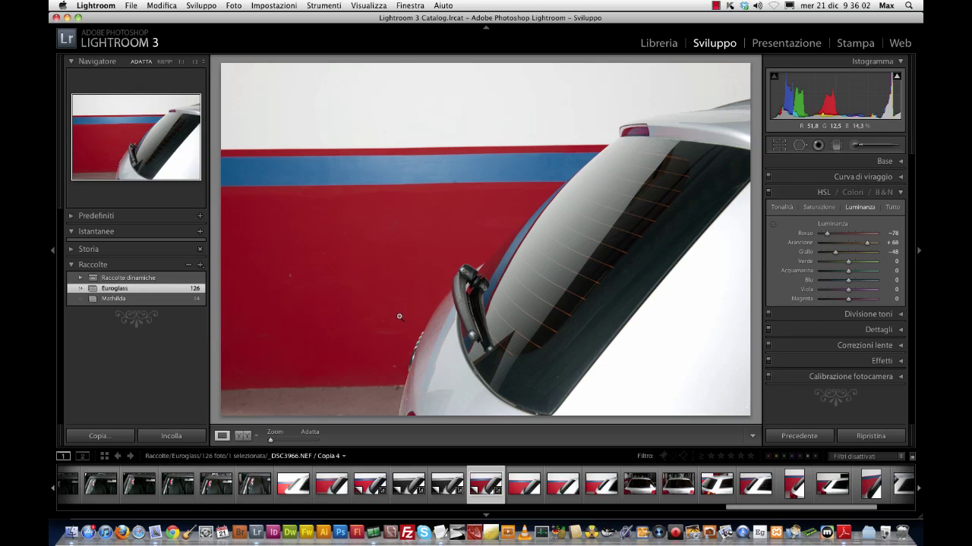
left_click(451, 489)
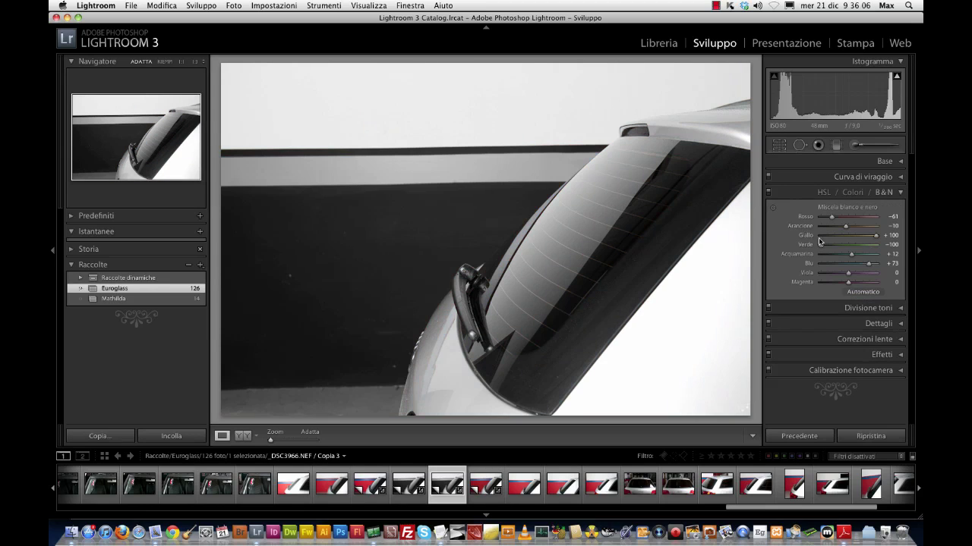
left_click(899, 163)
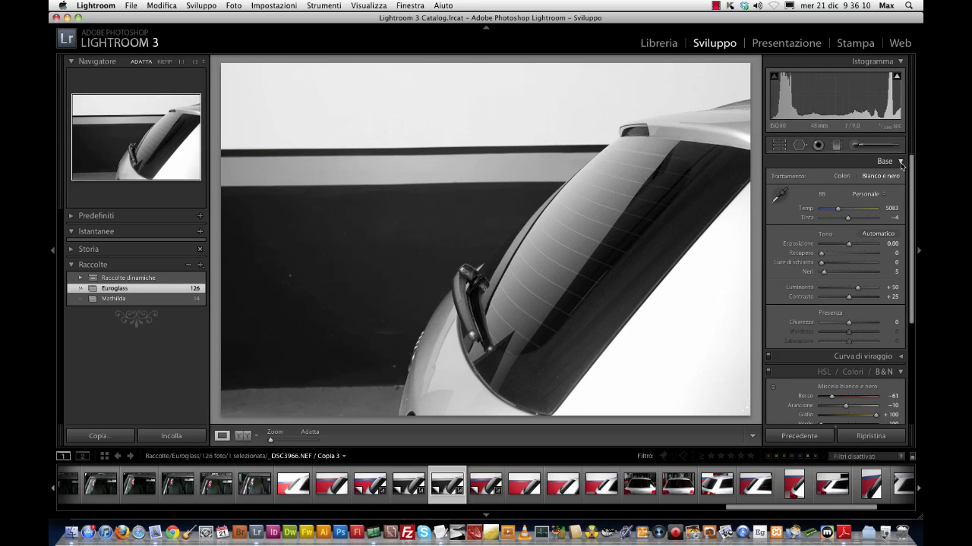
Step: Set the black-and-white copy's tone curve to lights +31, darks -39, shadows -15, then return to the colour original
left_click(900, 161)
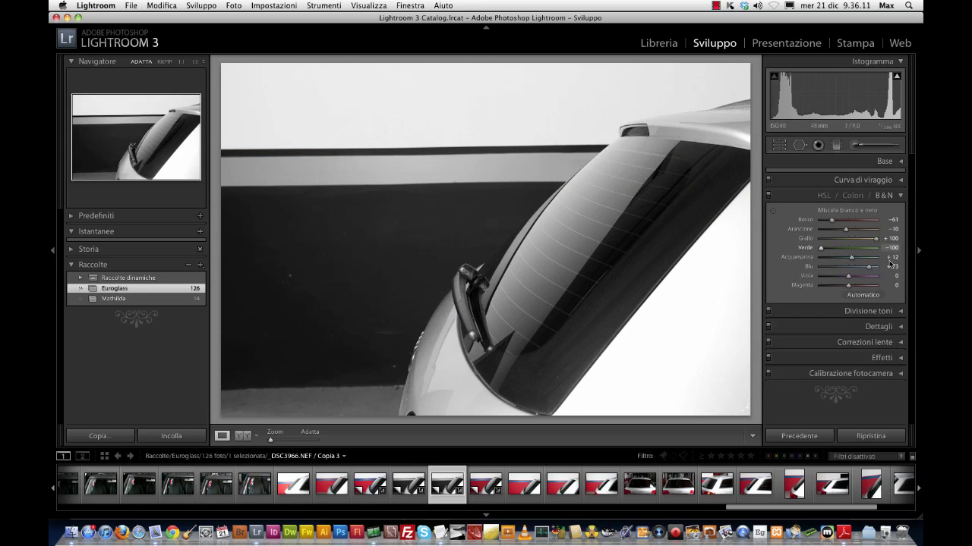
left_click(900, 176)
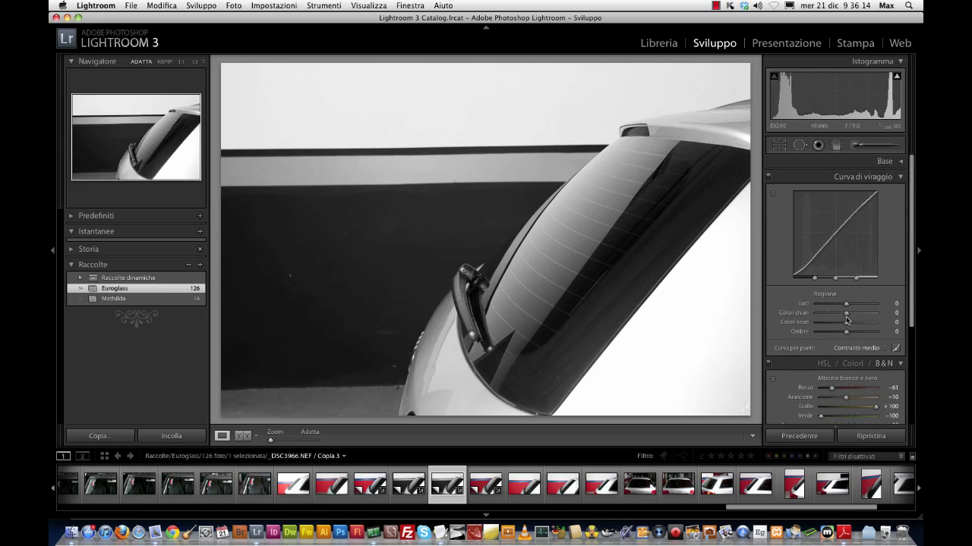
mouse_move(846, 322)
left_mouse_down()
mouse_move(841, 332)
mouse_move(856, 314)
left_mouse_up()
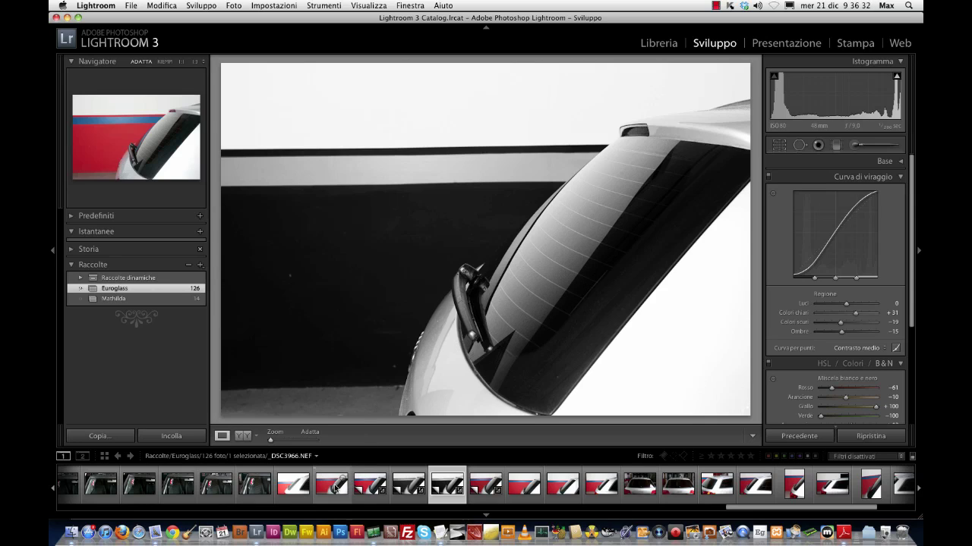
mouse_move(332, 484)
left_click(332, 485)
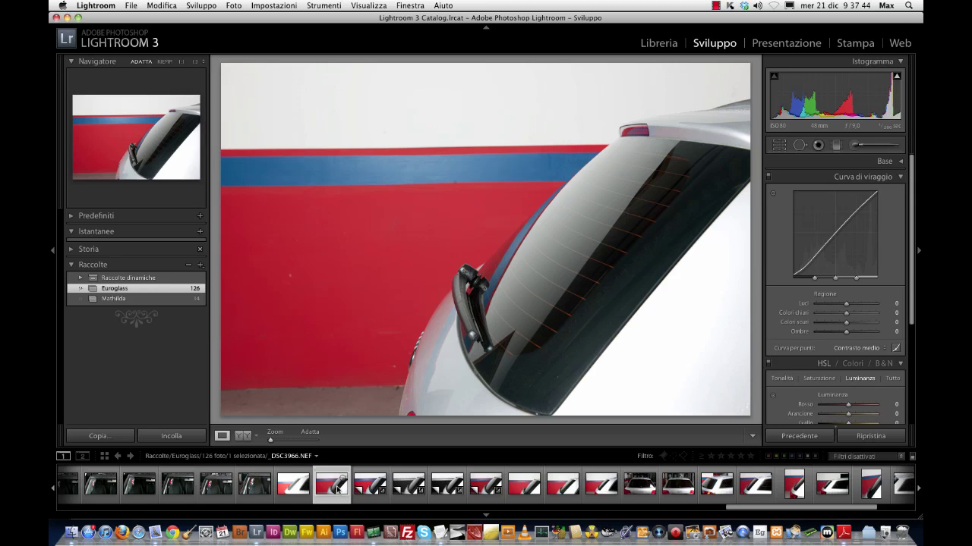
Step: Cycle through Copia 1, black-and-white Copia 2 and Copia 3, ending on the original colour photo
key("ctrl+apostrophe")
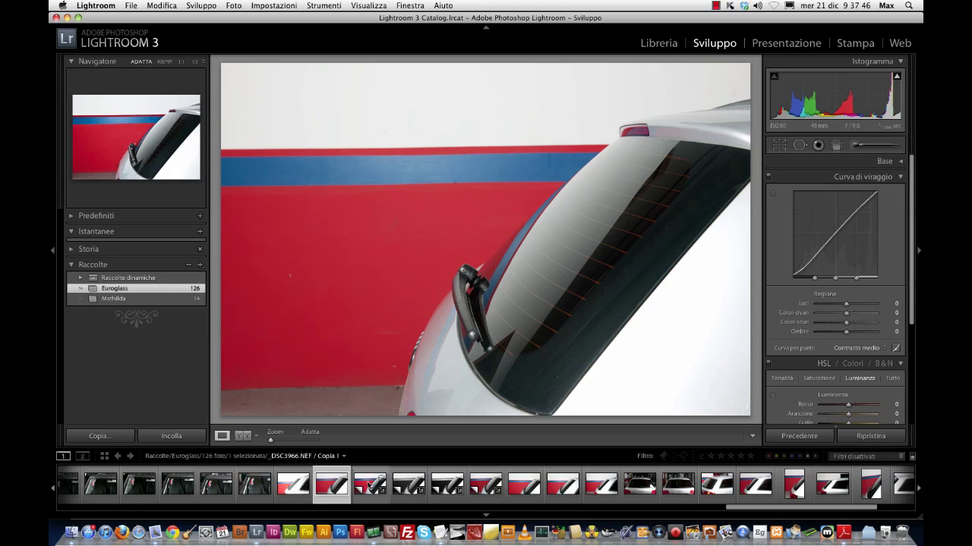
left_click(369, 487)
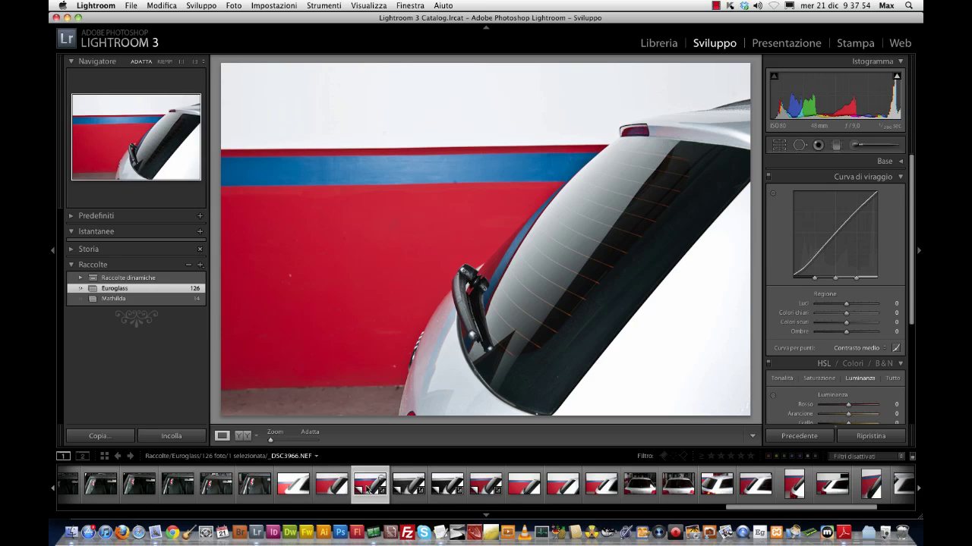
left_click(414, 495)
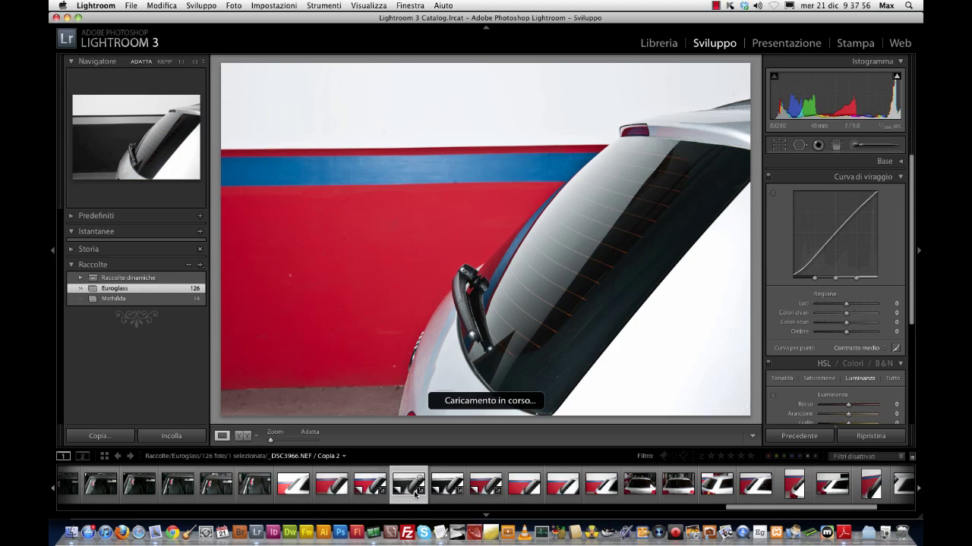
left_click(443, 488)
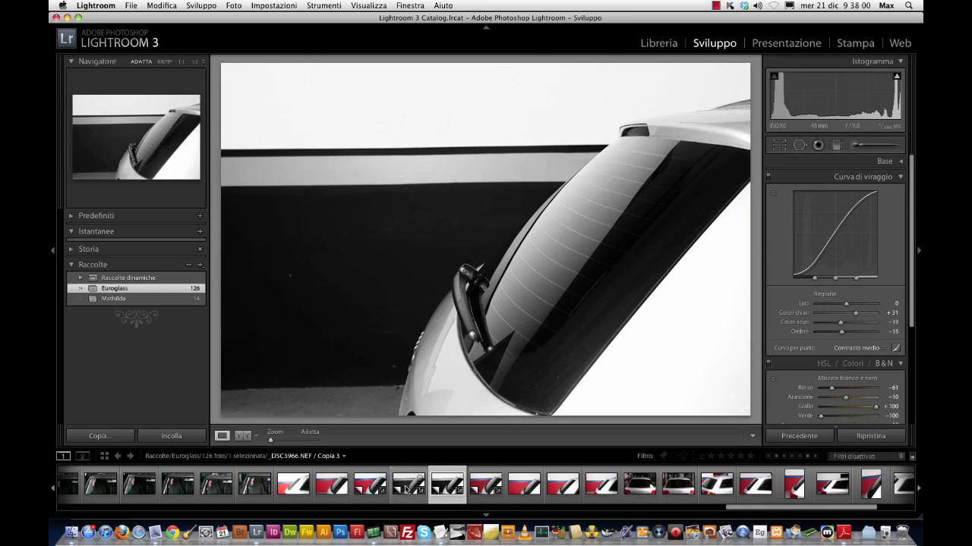
left_click(336, 488)
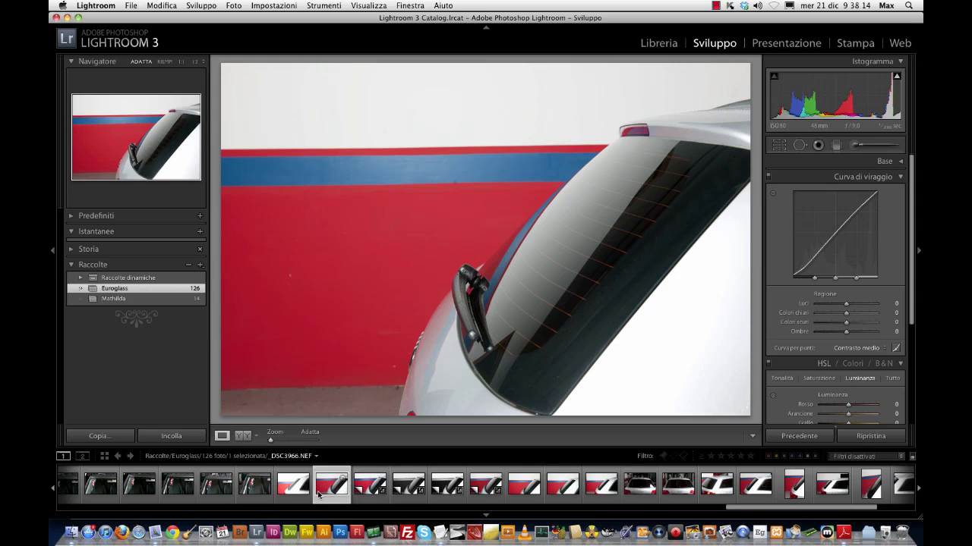
left_click(368, 485)
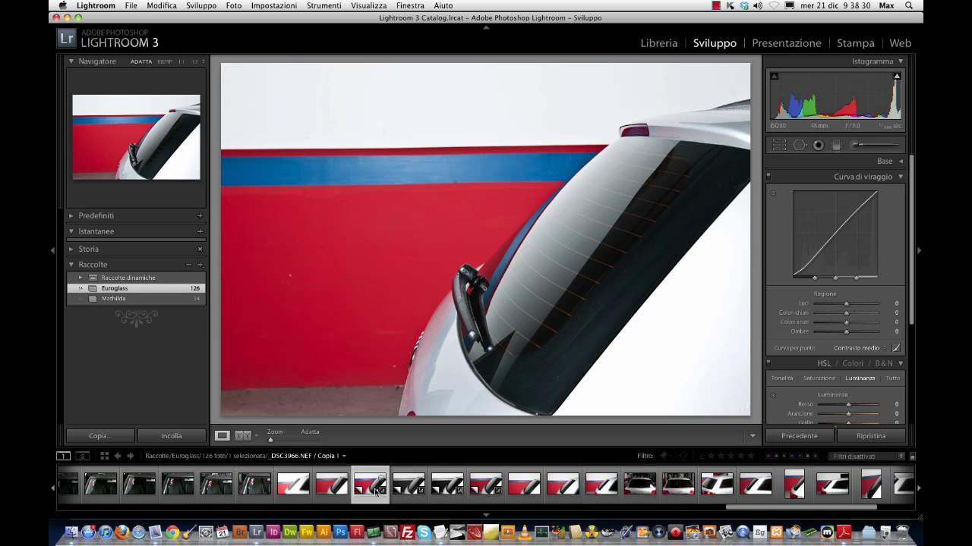
left_click(337, 492)
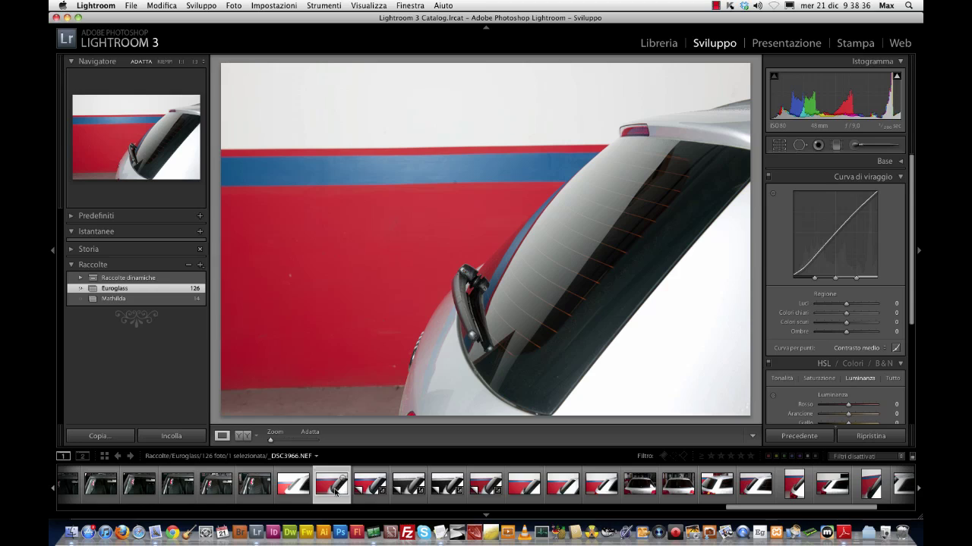
Step: Step through Copia 1 to colour Copia 4, back to Copia 2, then to the original
key("super+apostrophe")
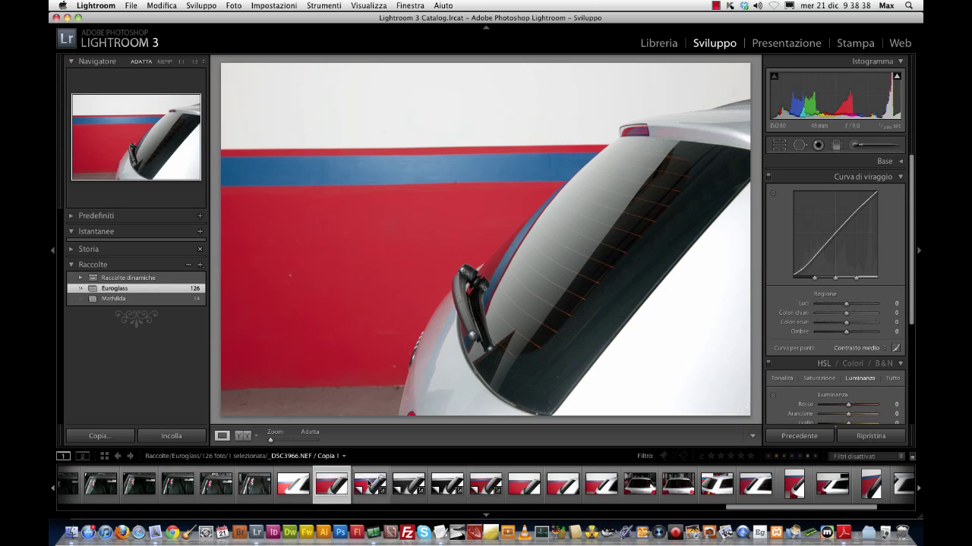
left_click(373, 483)
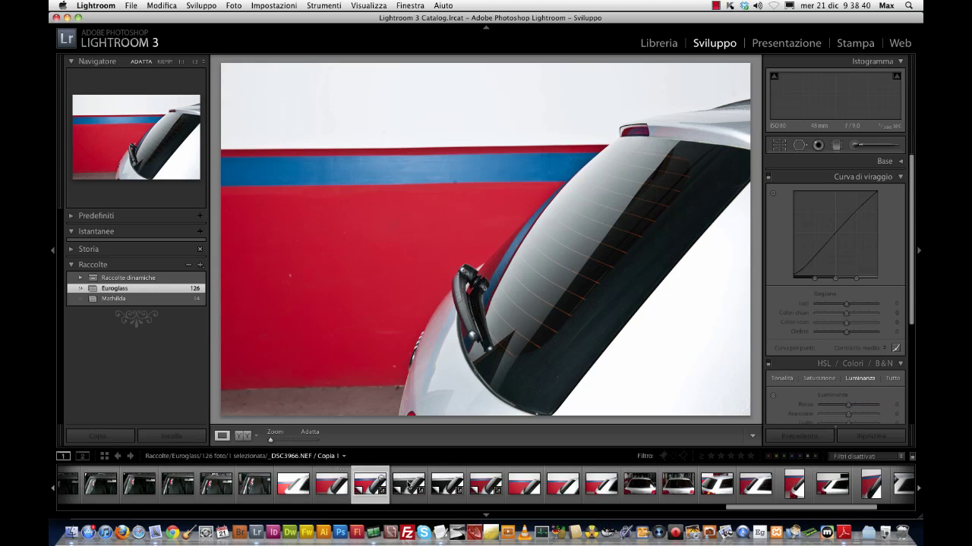
left_click(415, 492)
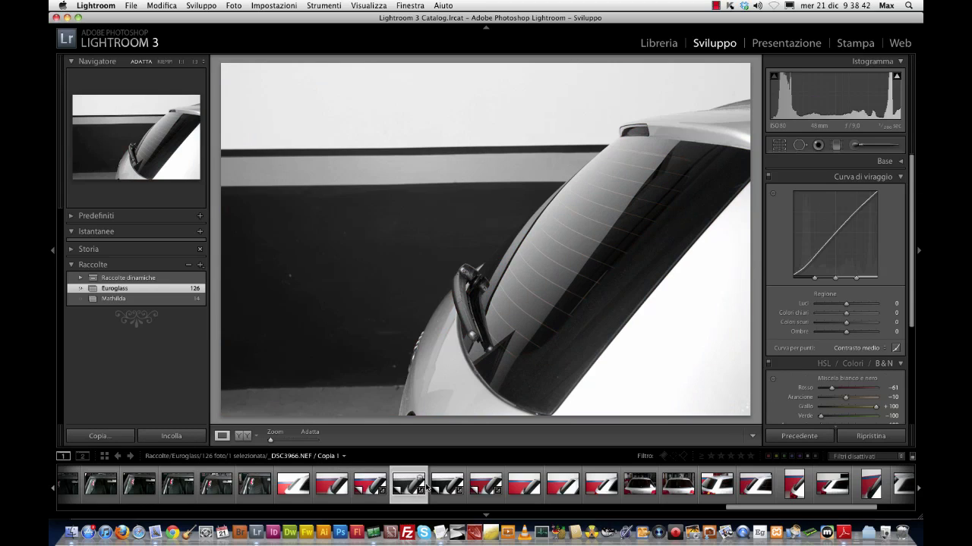
left_click(434, 489)
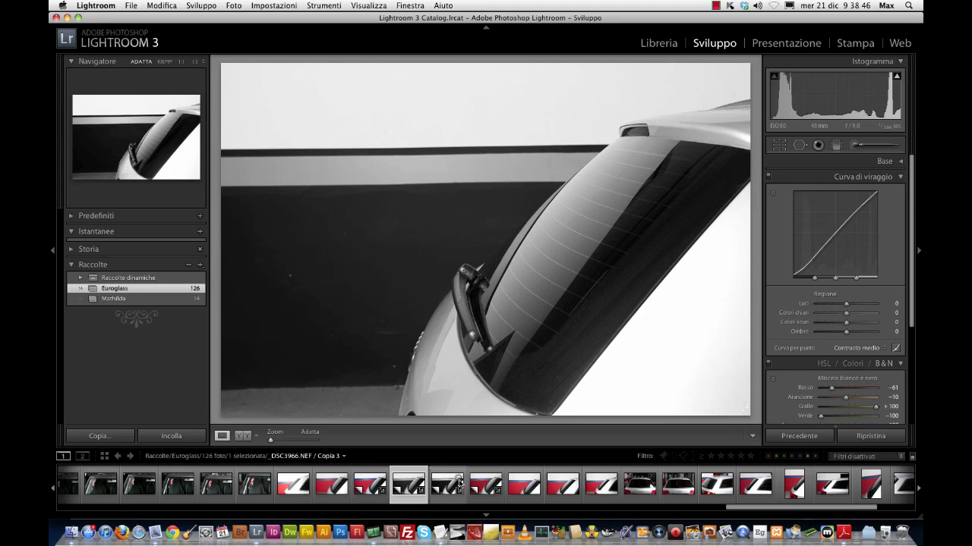
left_click(458, 487)
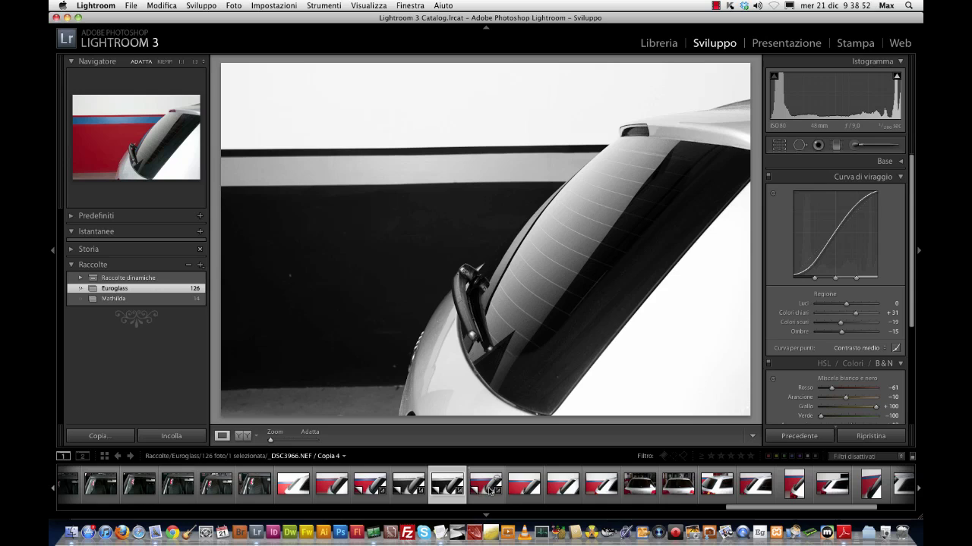
left_click(486, 490)
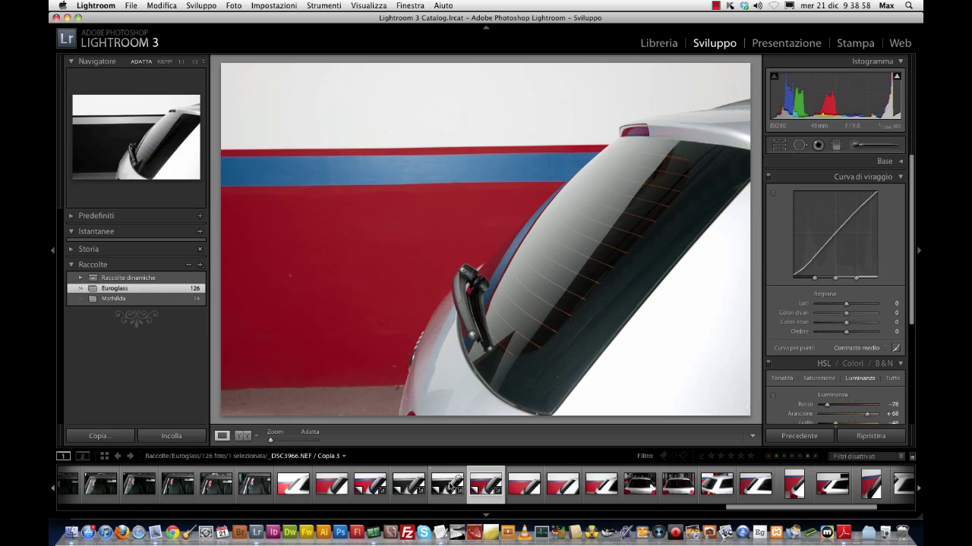
mouse_move(448, 484)
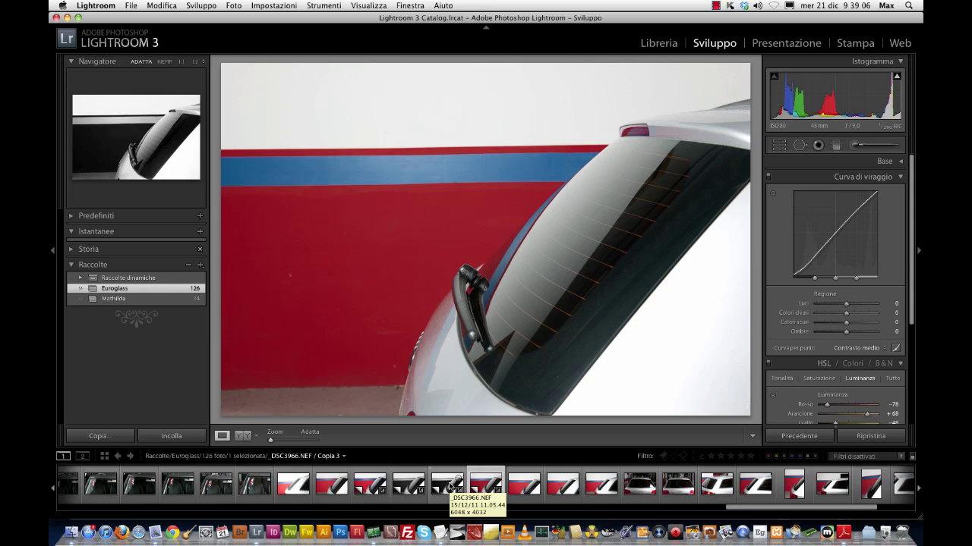
left_click(420, 489)
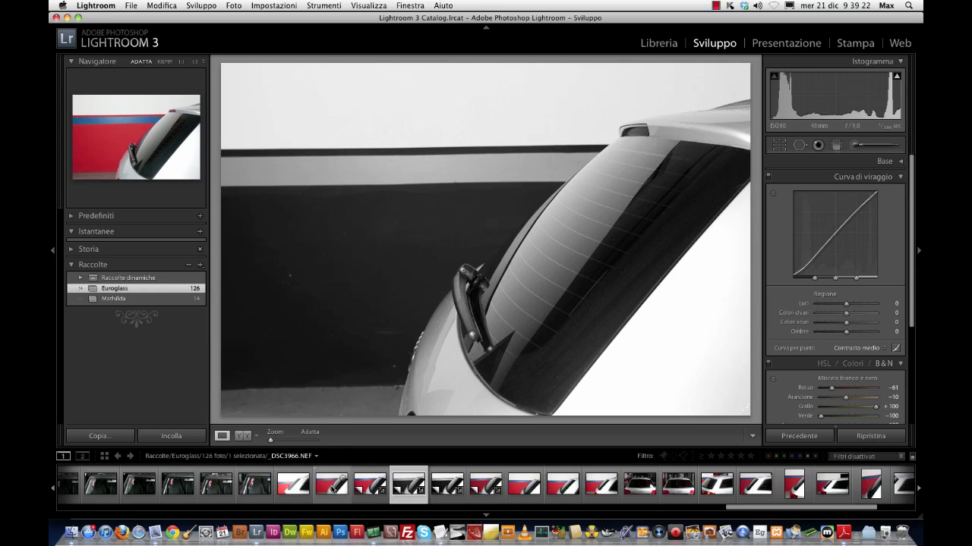
left_click(332, 488)
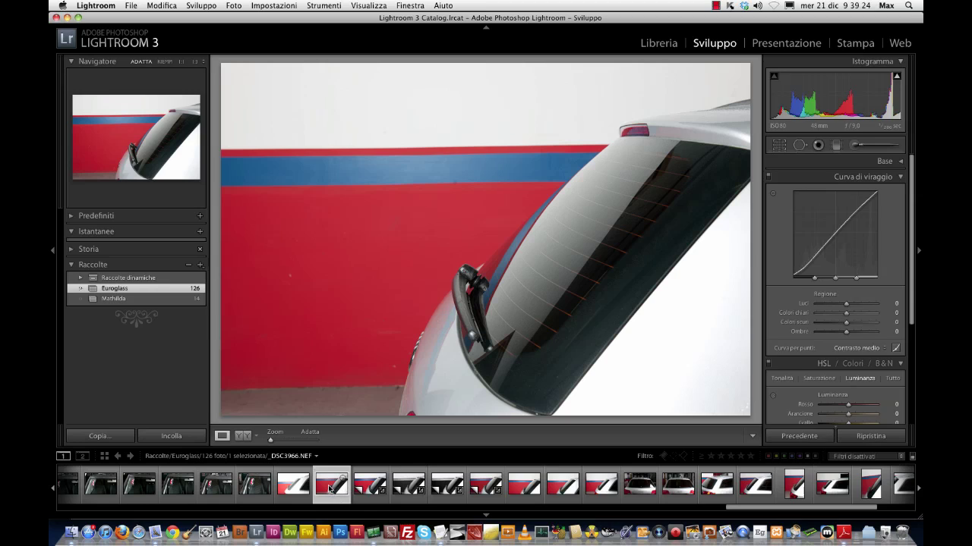
Step: Create virtual copy Copia 5 of the original with Foto > Crea copia virtuale
left_click(233, 6)
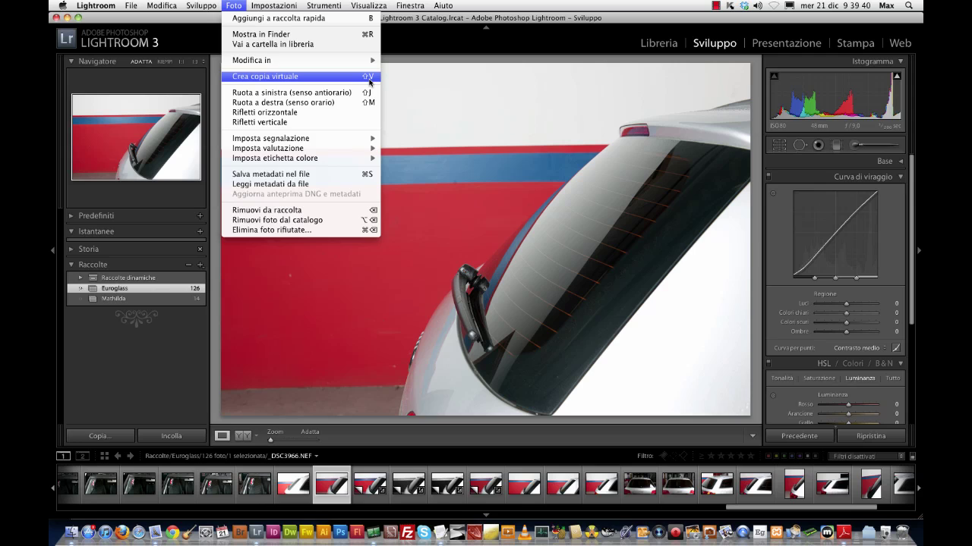
left_click(370, 77)
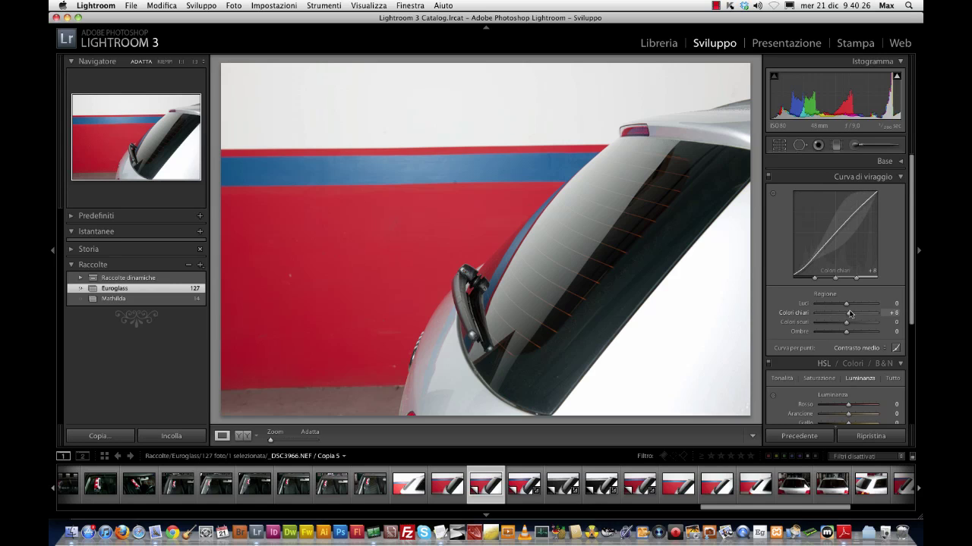
Step: Set Copia 5's tone curve to lights +17, darks -46 and shadows -31
mouse_move(849, 314)
left_mouse_down()
mouse_move(831, 325)
mouse_move(836, 332)
left_mouse_up()
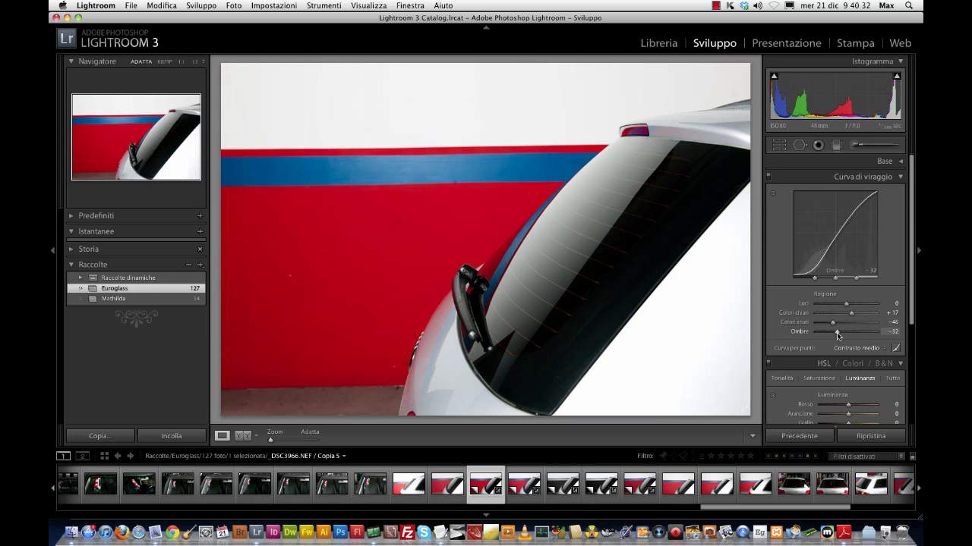
Step: Collapse the tone curve and set Copia 5's aqua luminance to +71 and yellow to +77
left_click(892, 182)
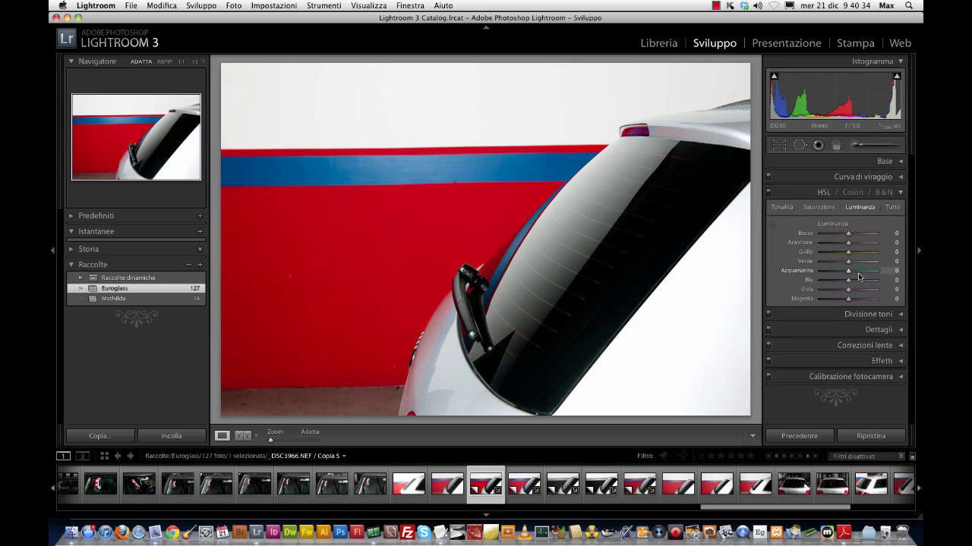
mouse_move(849, 271)
left_mouse_down()
mouse_move(879, 281)
mouse_move(821, 286)
mouse_move(863, 291)
left_mouse_up()
mouse_move(850, 253)
left_mouse_down()
mouse_move(869, 252)
mouse_move(867, 232)
left_mouse_up()
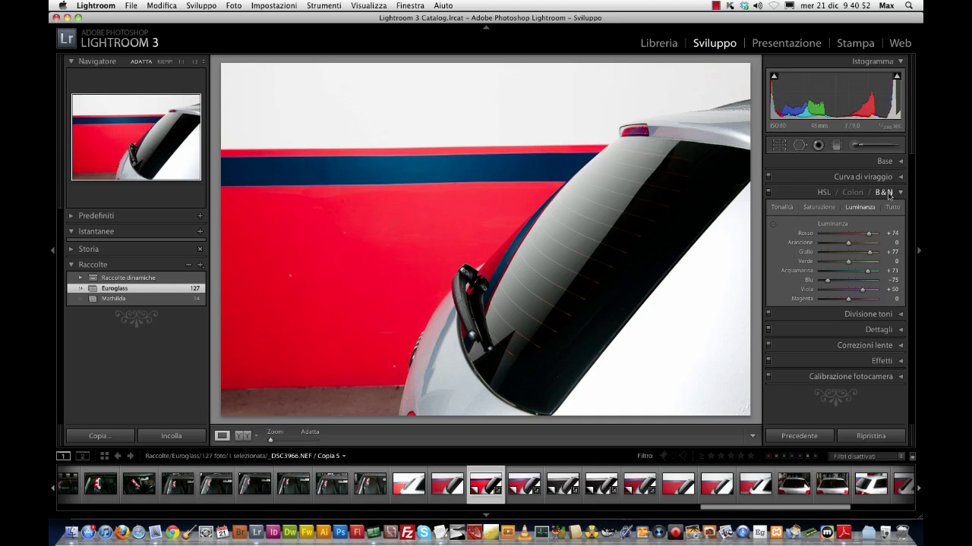
Step: Step forward through the virtual copies to colour Copia 4, then back to Copia 1
left_click(529, 490)
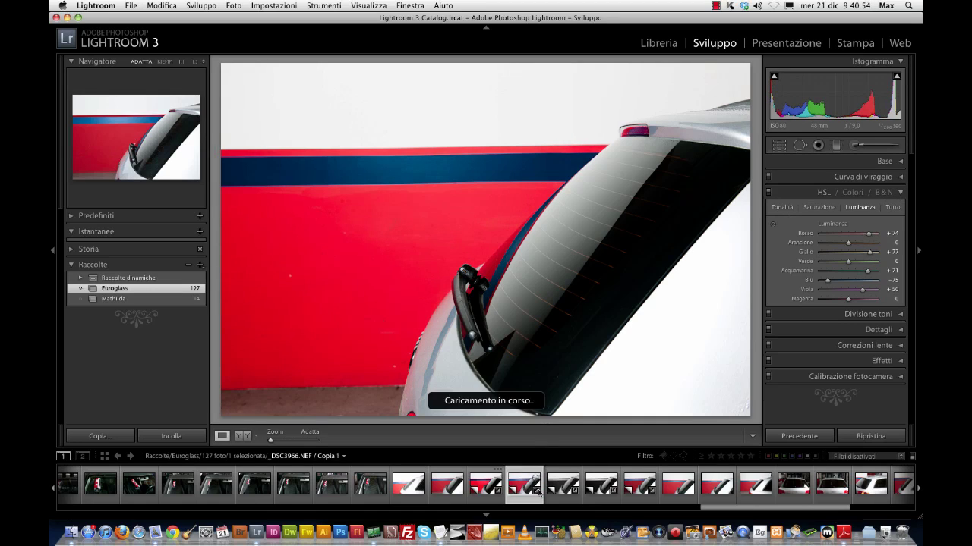
left_click(565, 488)
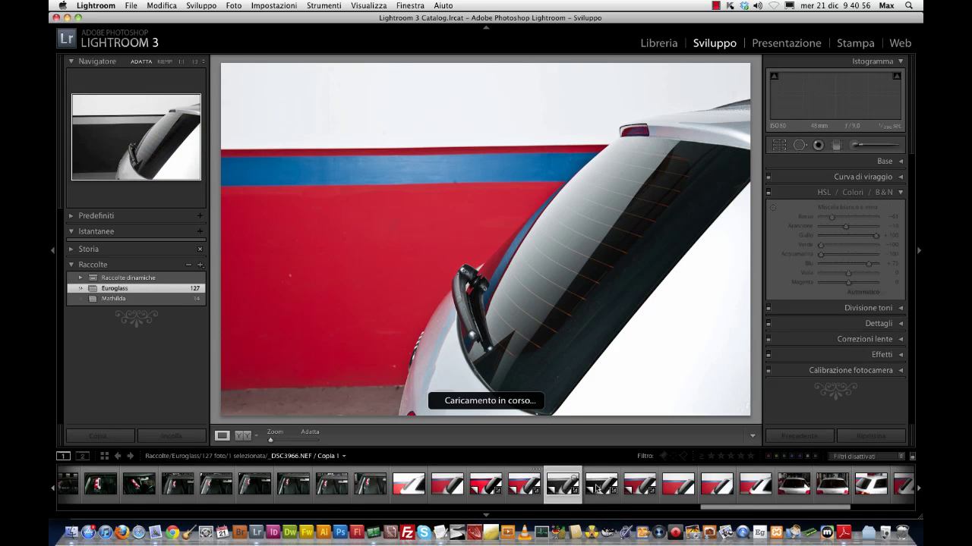
left_click(603, 485)
left_click(639, 488)
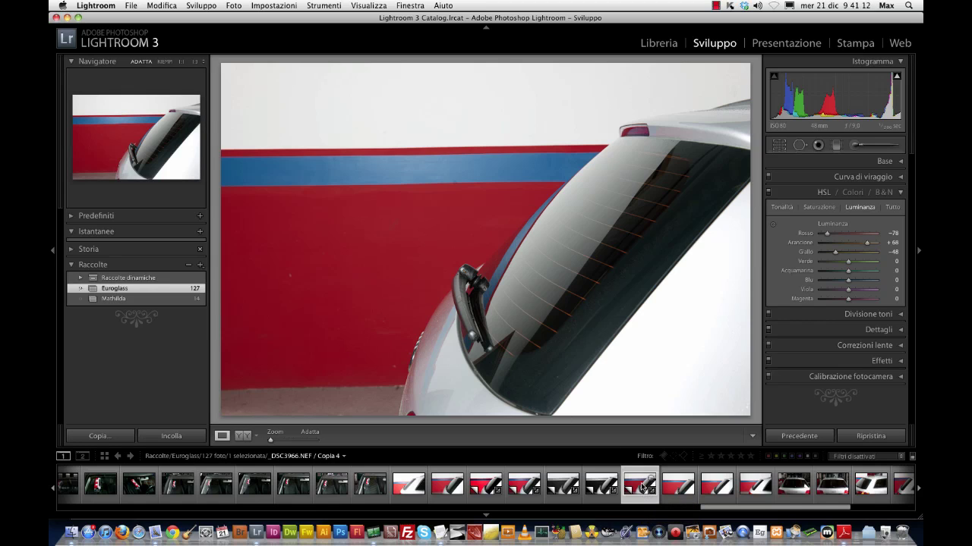
left_click(604, 489)
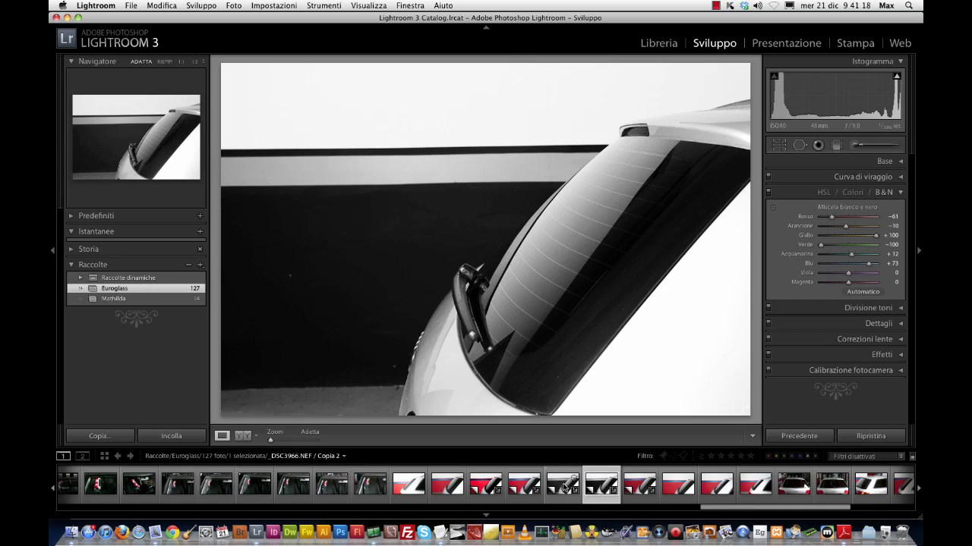
left_click(564, 488)
left_click(530, 494)
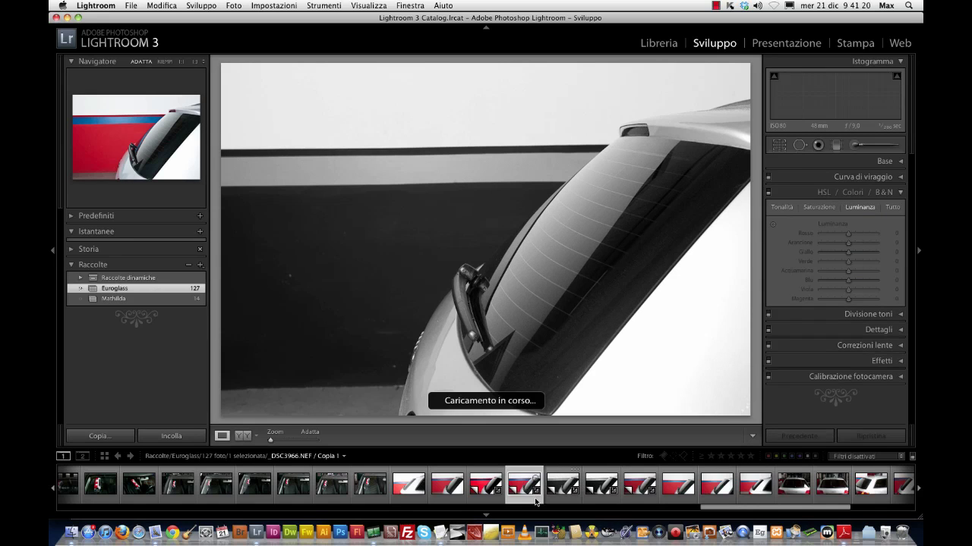
Step: View Copia 5 and the black-and-white copies, then return to the original _DSC3966.NEF
left_click(496, 493)
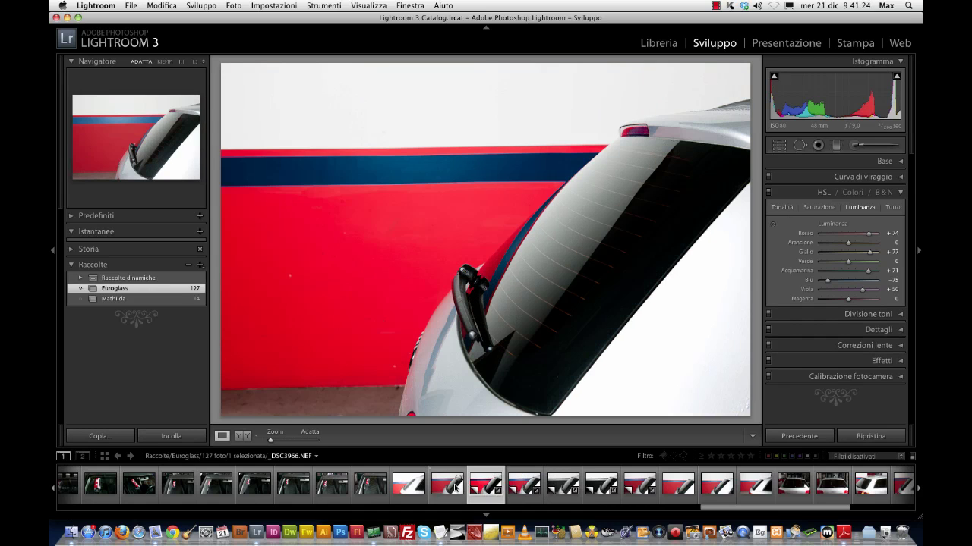
left_click(454, 488)
left_click(525, 490)
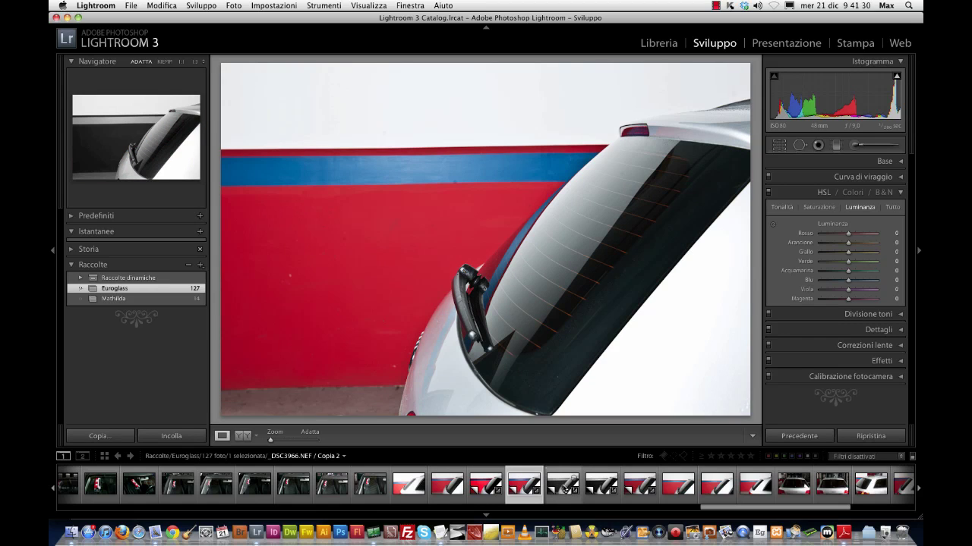
left_click(564, 490)
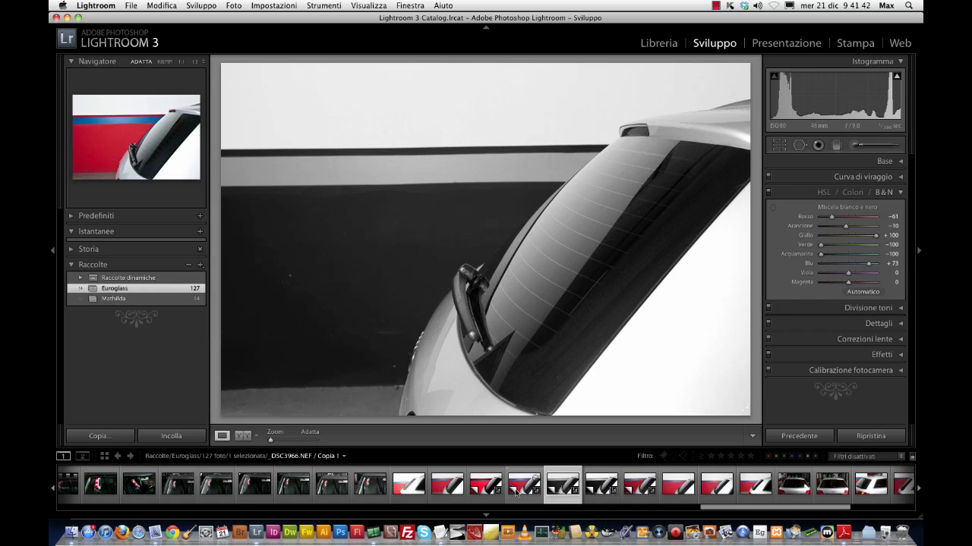
left_click(445, 487)
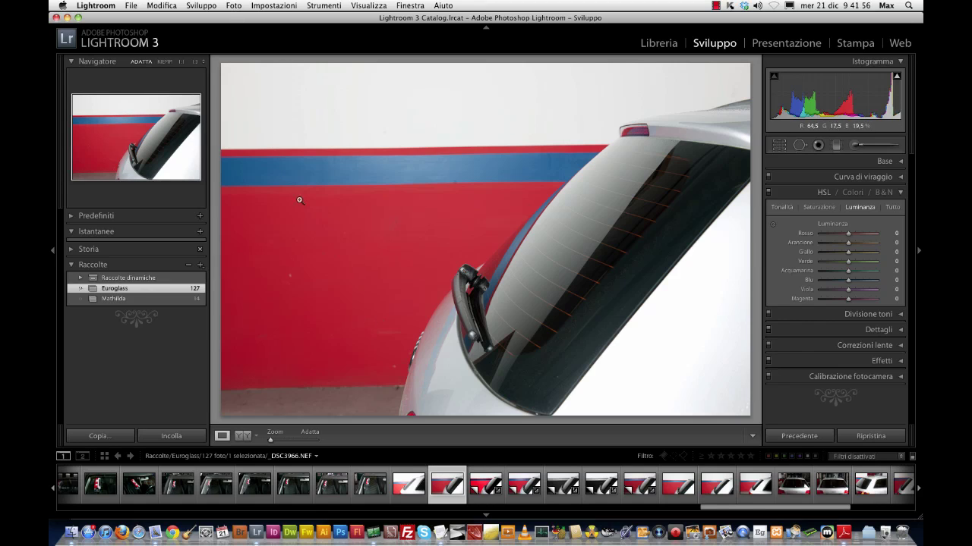
left_click(236, 7)
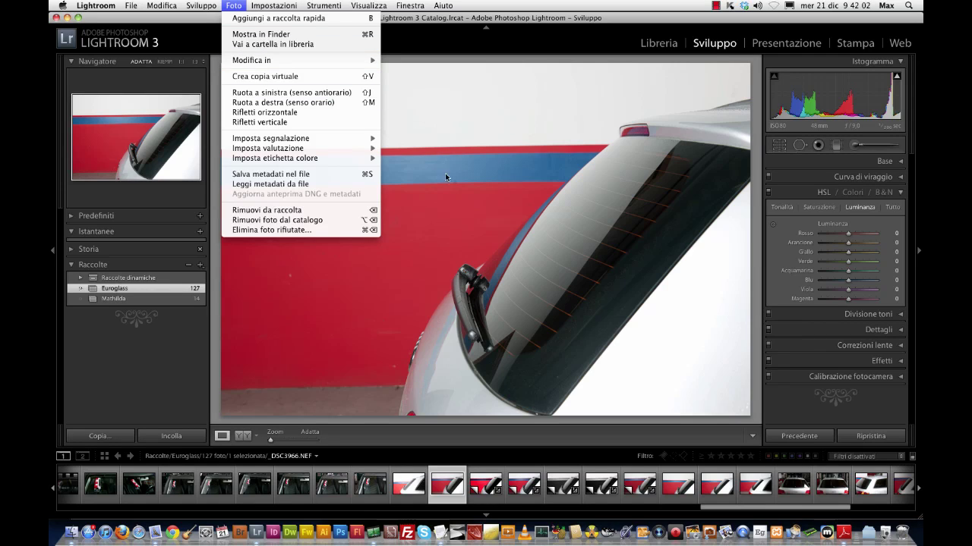
Step: Dismiss the Foto menu and bring up the tablet's radial menu over the photo with the pen button
left_click(434, 279)
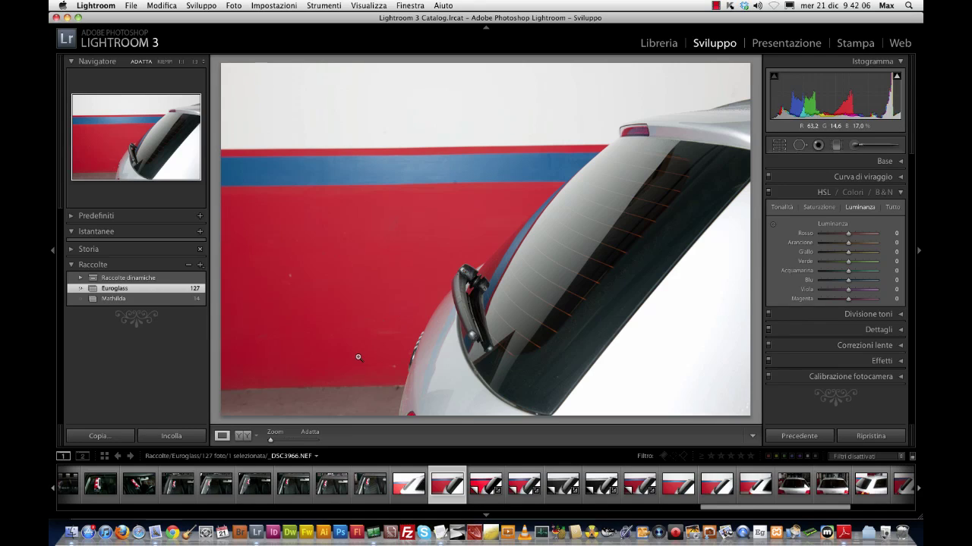
key("shift")
middle_click(414, 304)
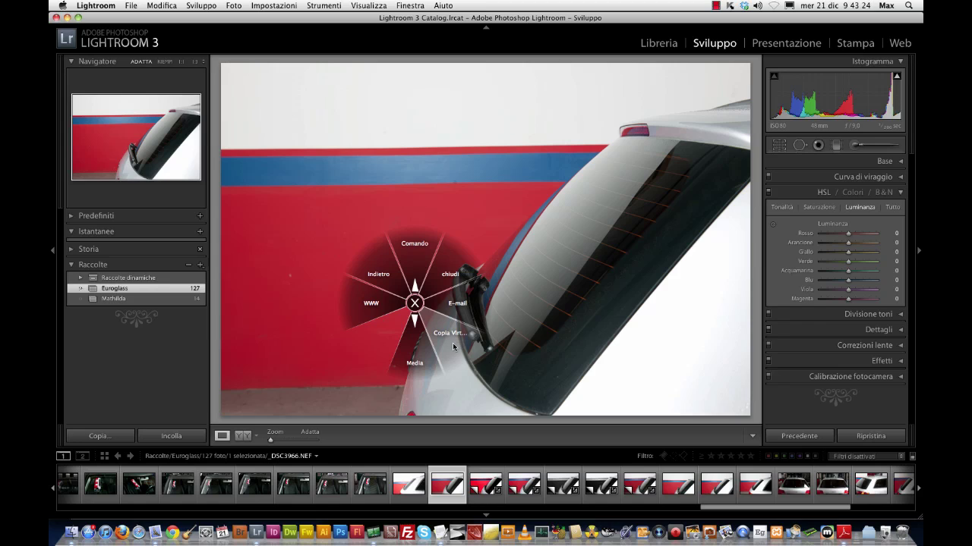
Step: Make two more virtual copies of the photo with the radial menu's Copia Virtuale slice
left_click(443, 340)
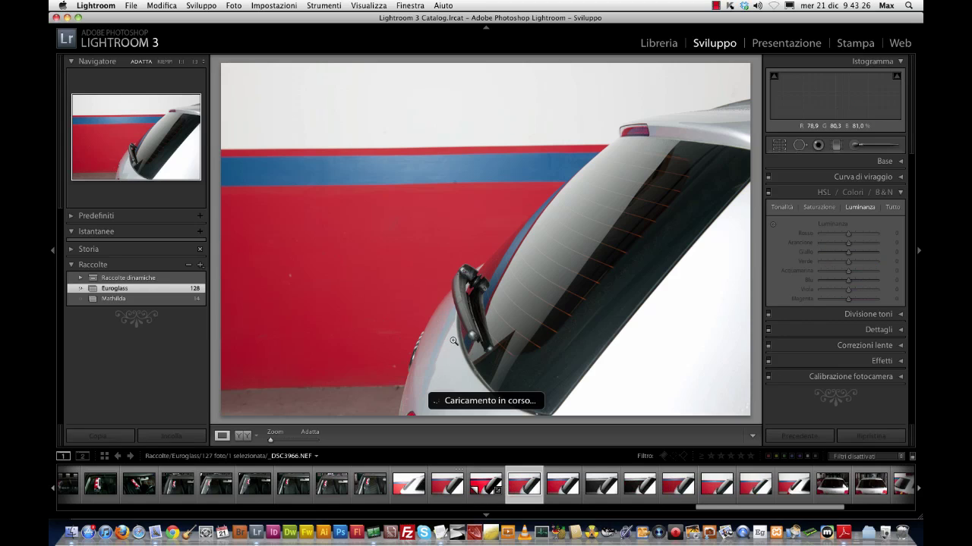
middle_click(446, 296)
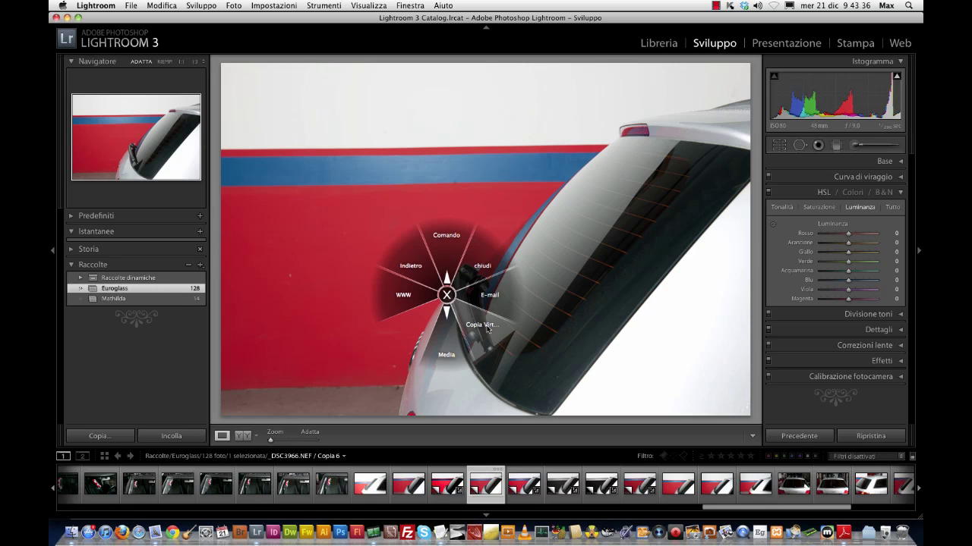
left_click(481, 330)
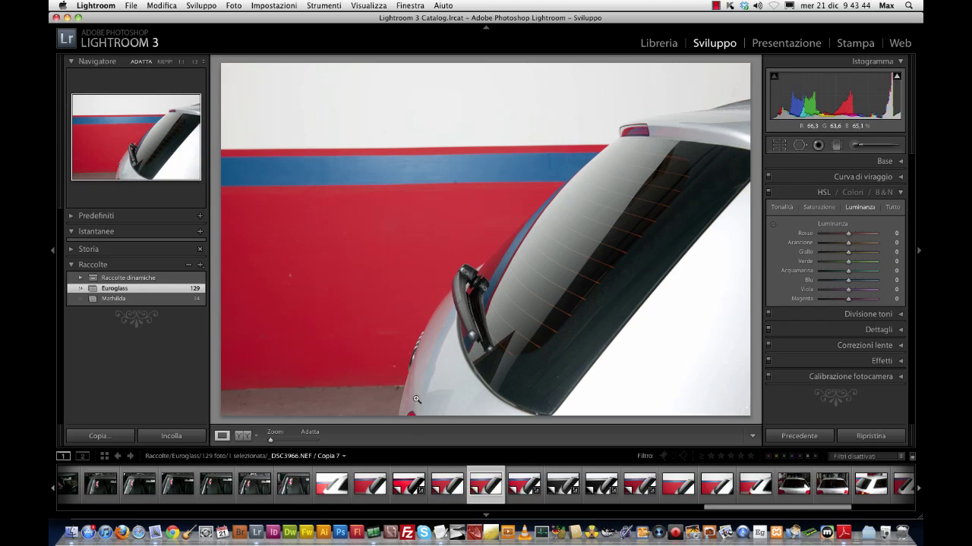
Step: Reselect the original _DSC3966.NEF, dismiss the radial menu, and bring up System Preferences
left_click(382, 488)
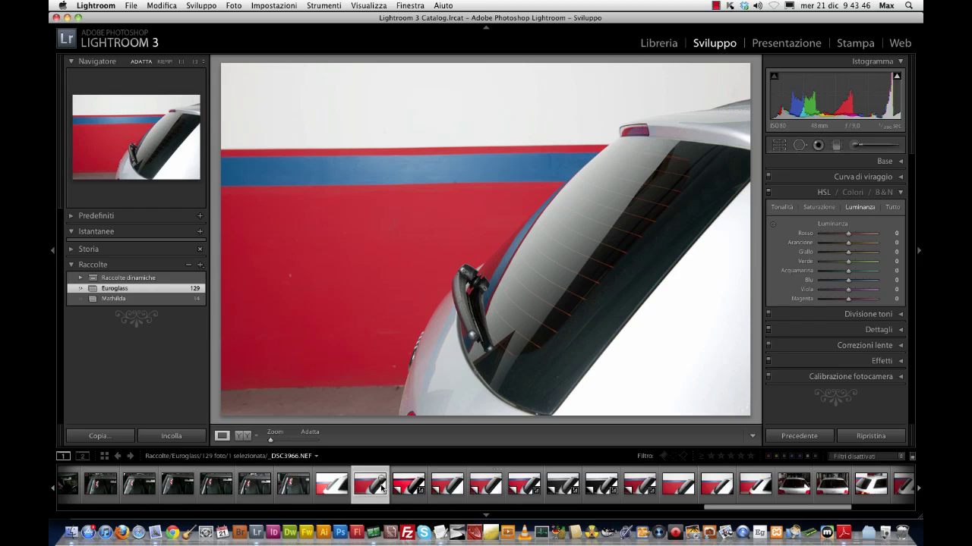
middle_click(433, 236)
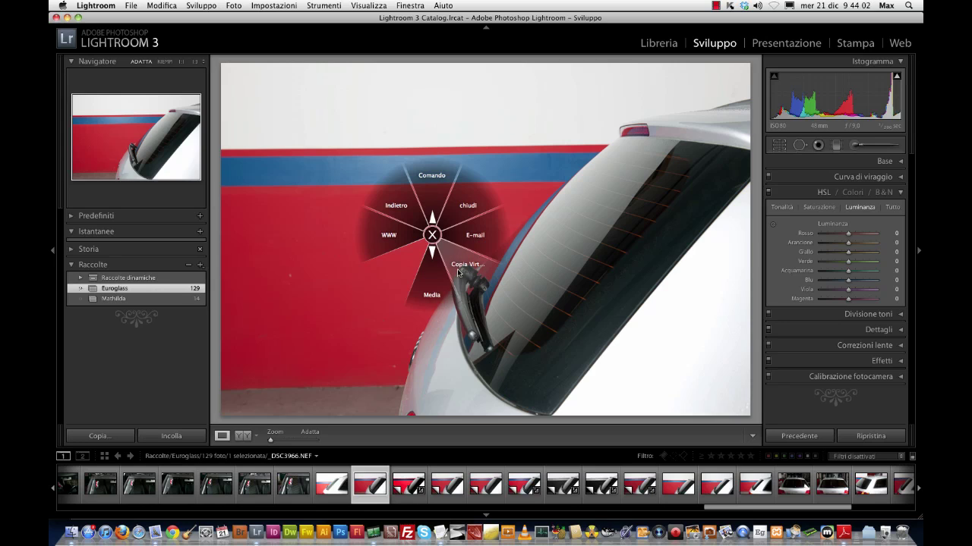
left_click(432, 234)
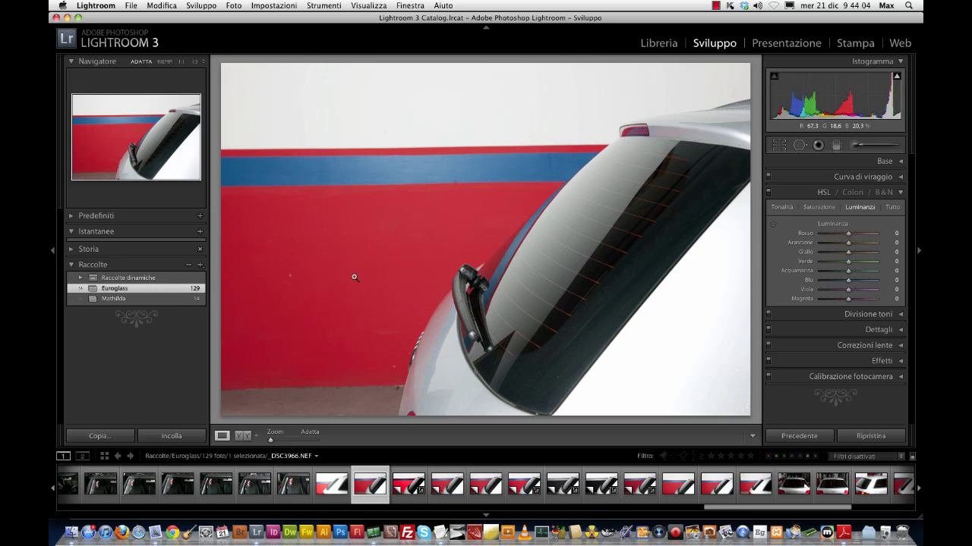
left_click(206, 531)
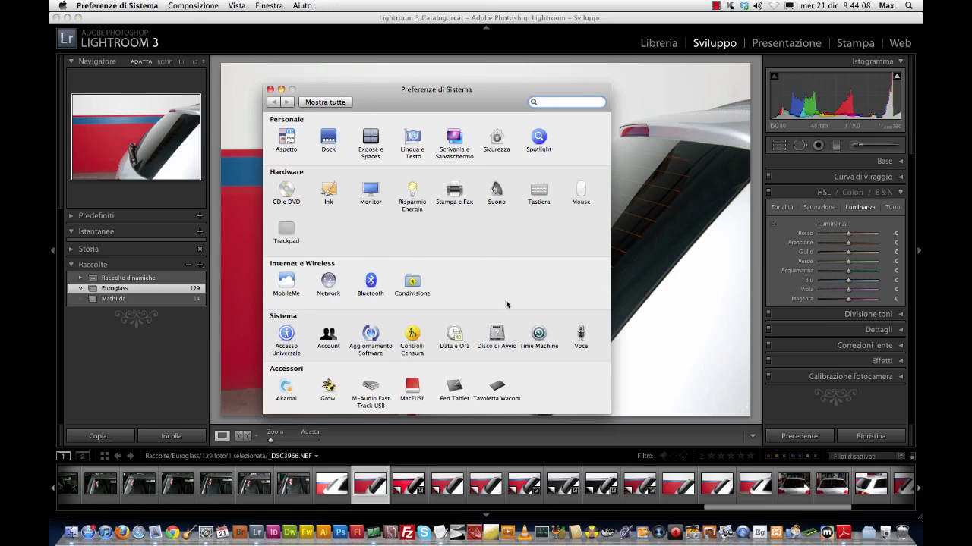
Step: Show the Tavoletta Wacom Funzioni radial menu configuration with its Comando and Media submenus
left_click(496, 393)
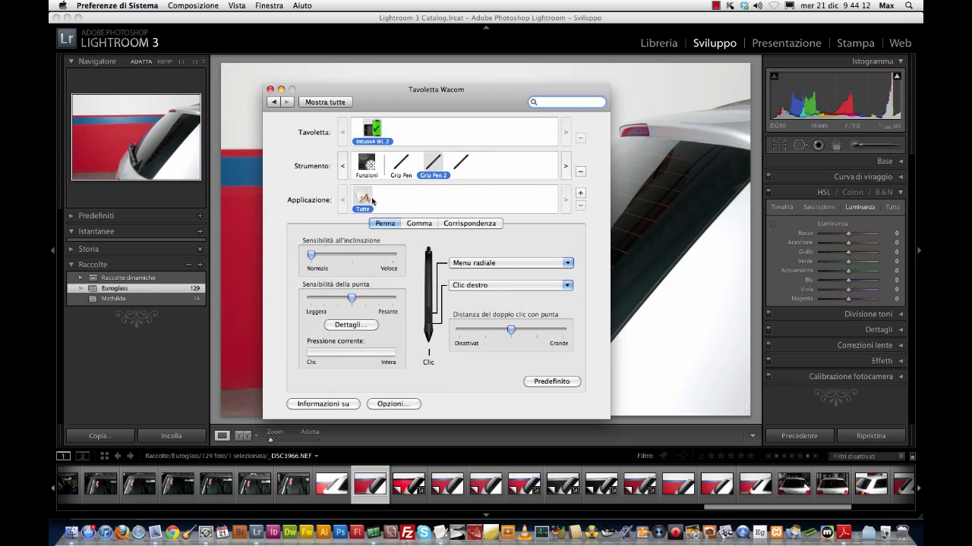
left_click_drag(453, 94, 458, 83)
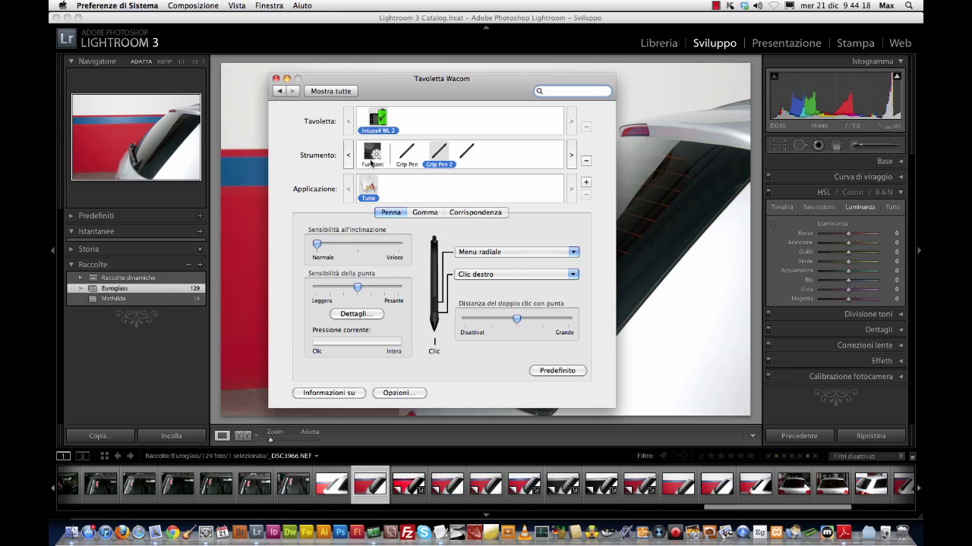
left_click(371, 158)
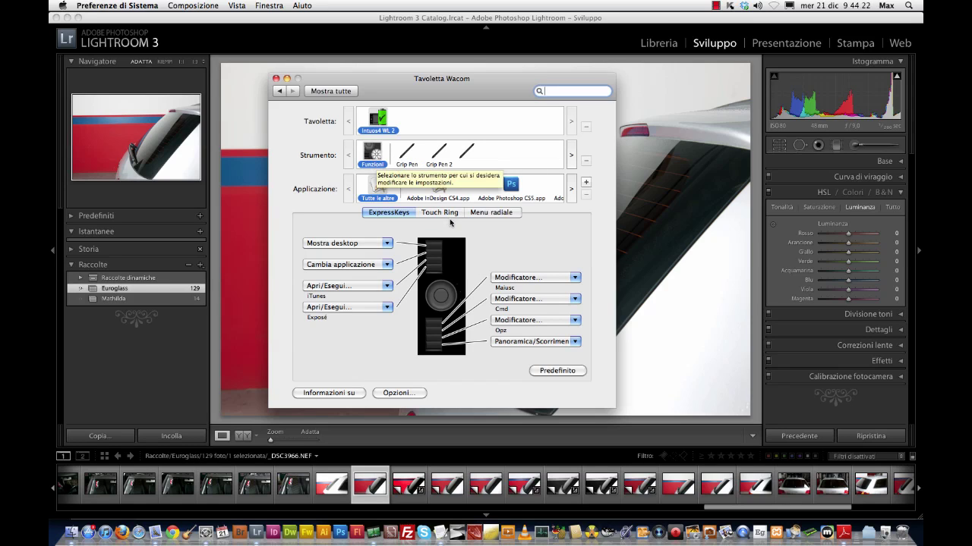
left_click(492, 213)
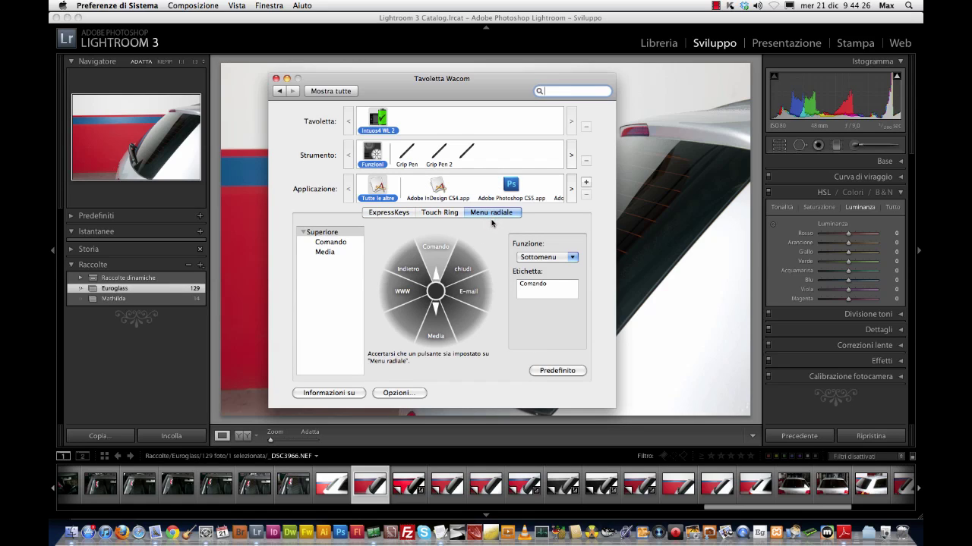
Step: Choose Adobe Lightroom 3 and select the empty lower-left radial menu slice
left_click(571, 189)
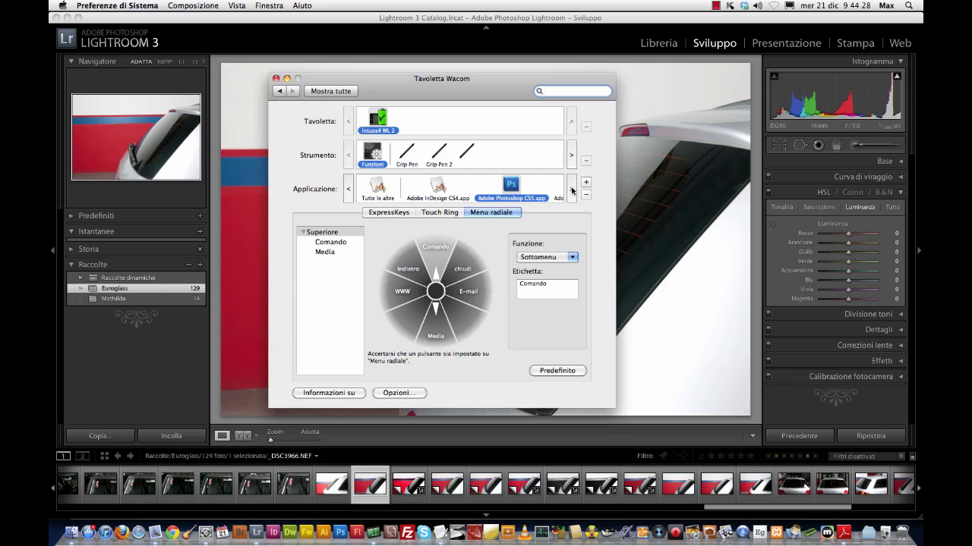
left_click(553, 196)
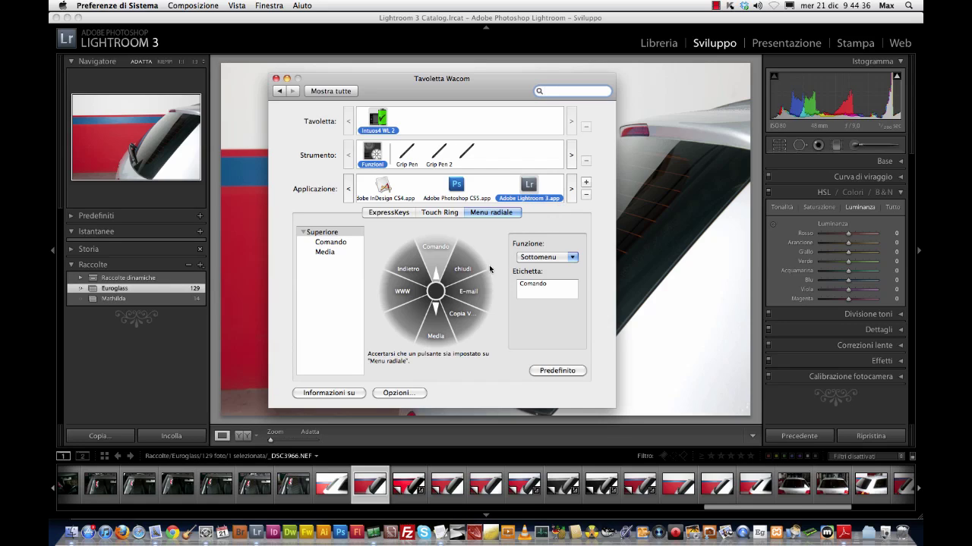
left_click(410, 322)
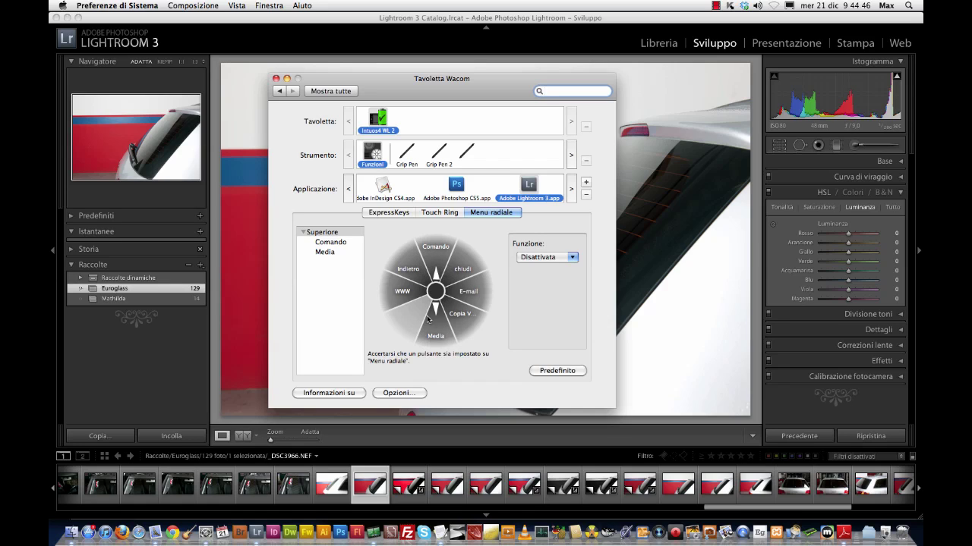
left_click(460, 316)
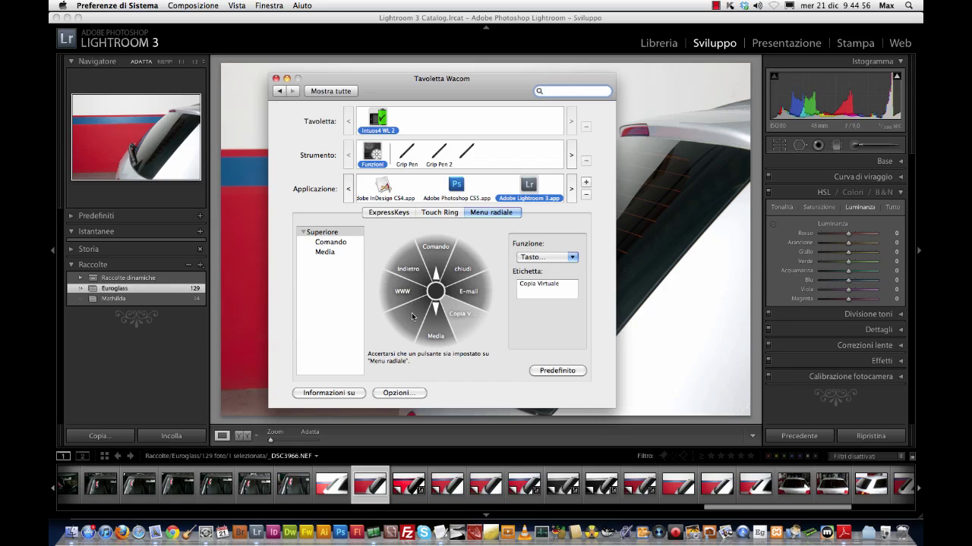
left_click(412, 320)
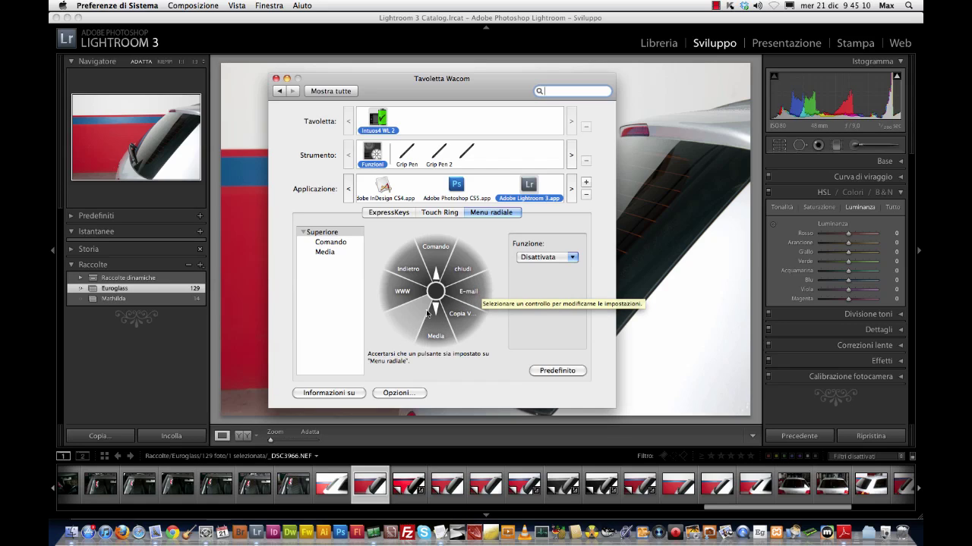
Step: Set that slice to the keystroke Shift+V, named Virtual Copy
left_click(546, 258)
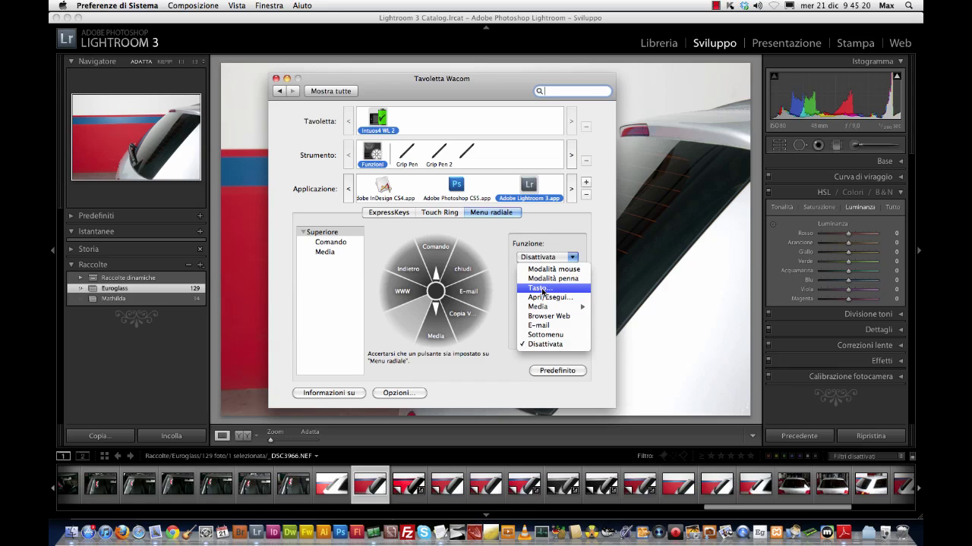
left_click(542, 291)
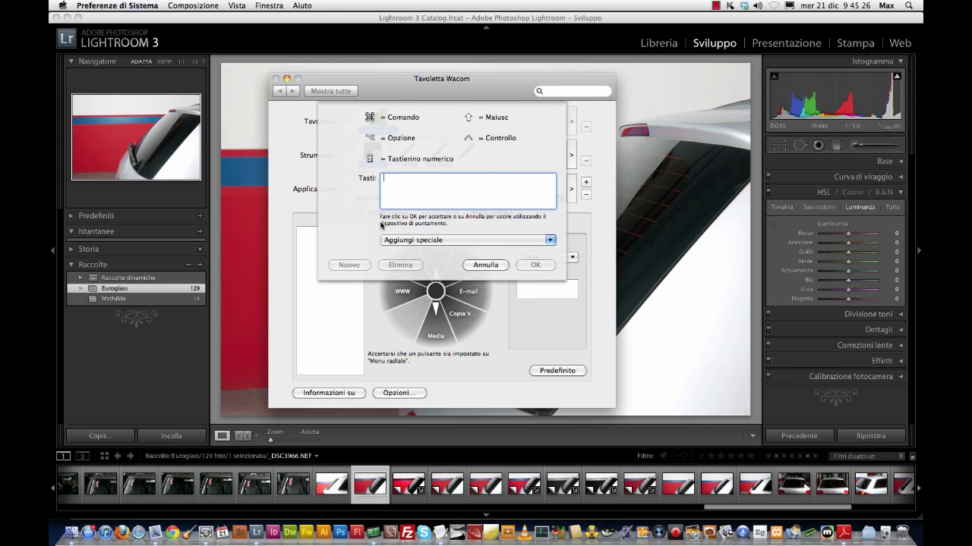
key("shift+v")
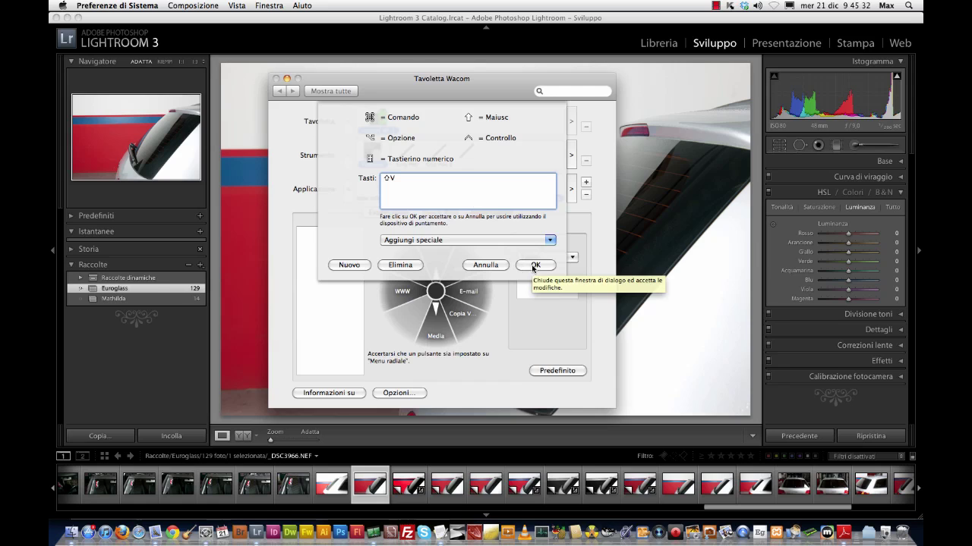
left_click(534, 265)
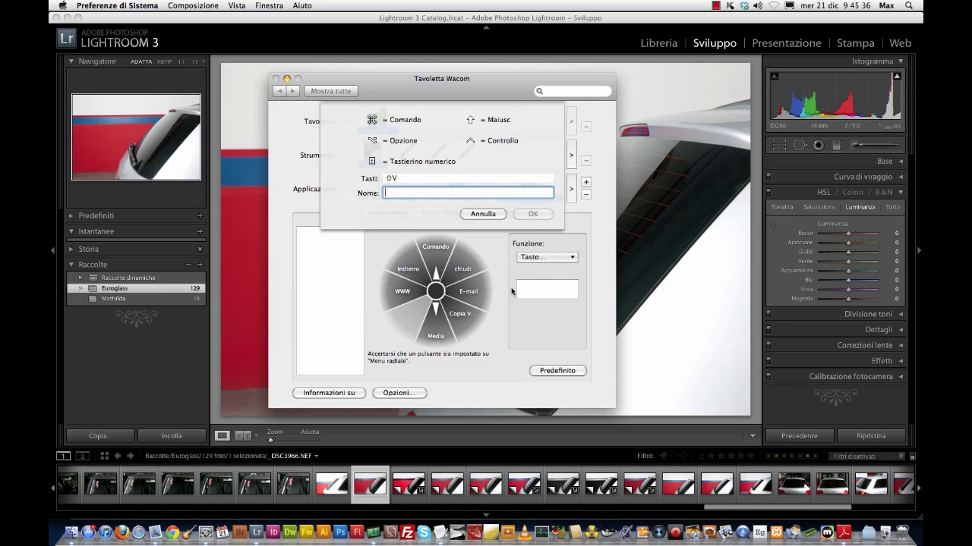
type("V")
type("irt")
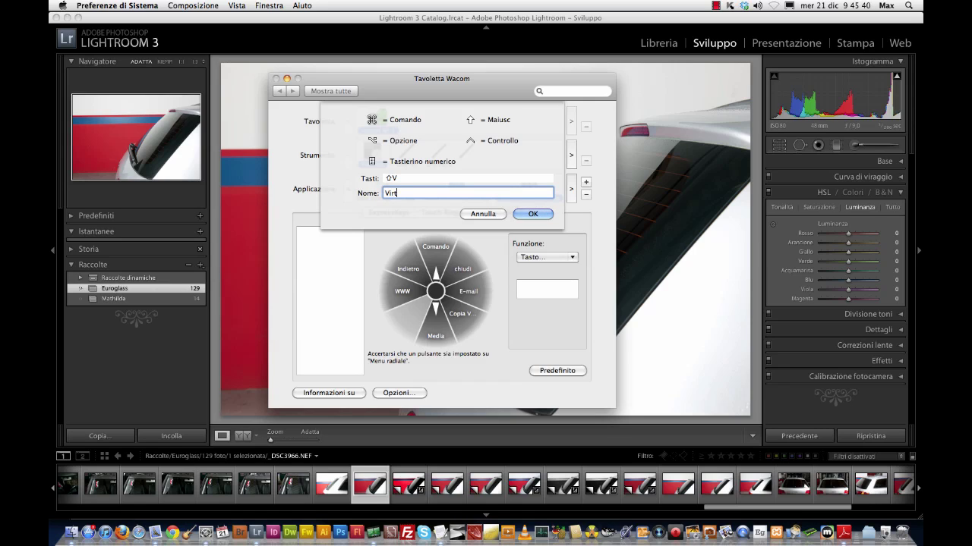
type("ual")
type(" Copy")
left_click(534, 215)
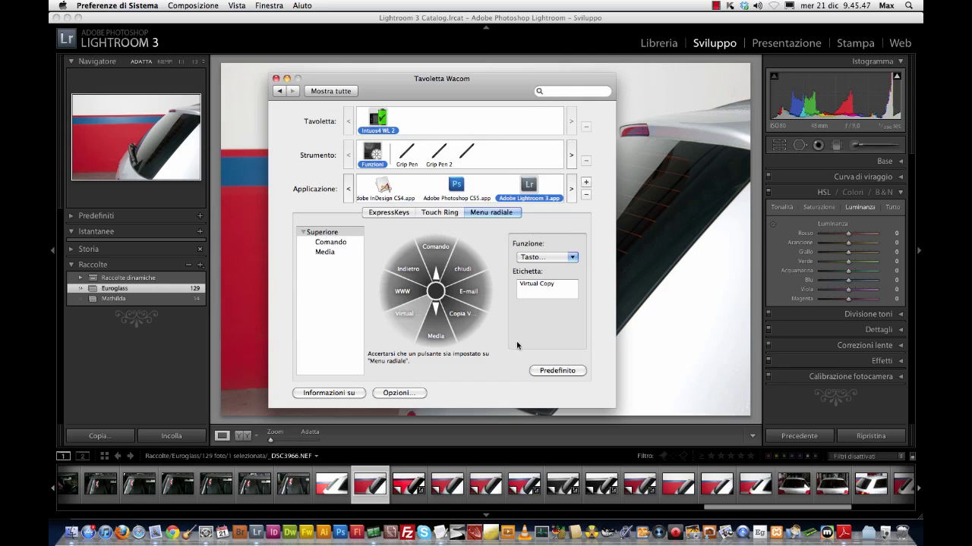
Step: Close Wacom preferences and use the new Virtual Copy slice to create Copia 8 of _DSC3966.NEF
left_click(276, 79)
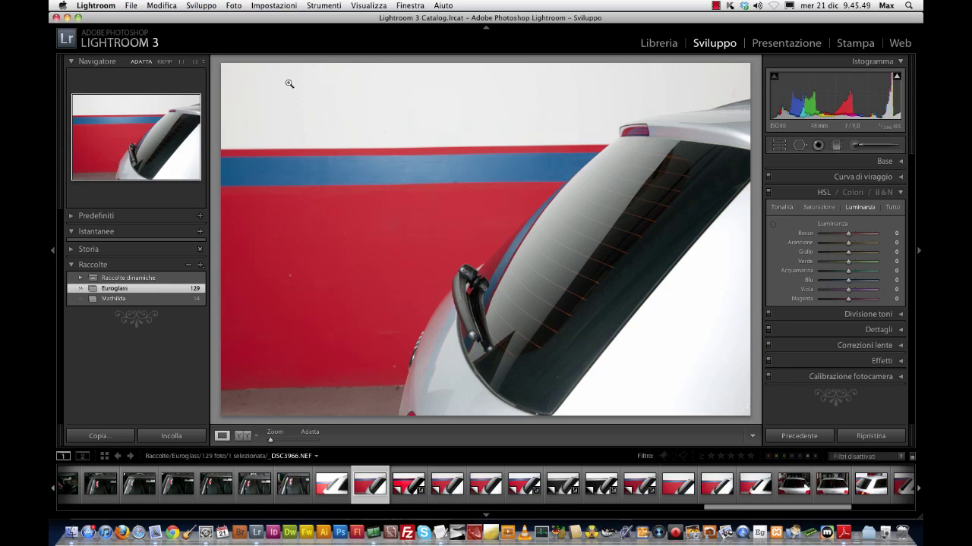
middle_click(471, 212)
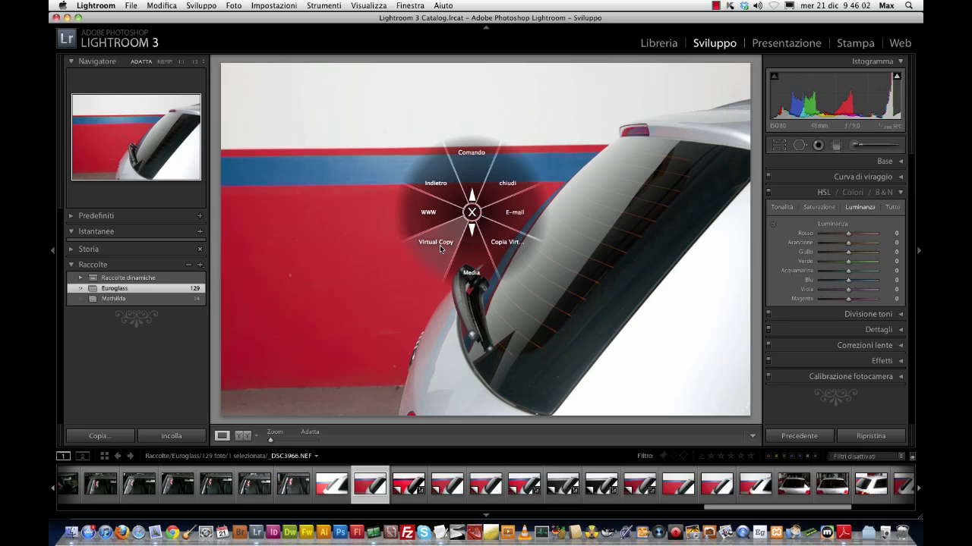
left_click(440, 245)
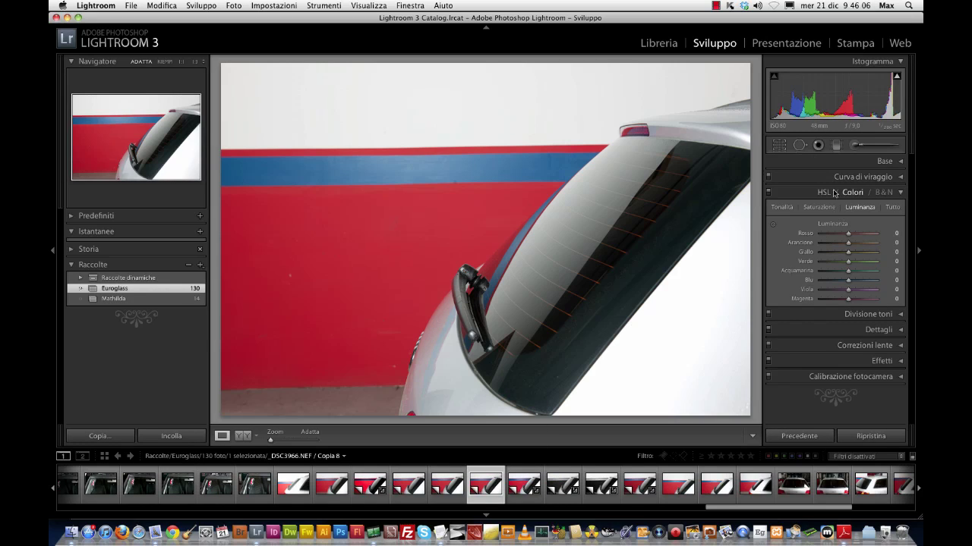
Step: In Divisione toni, set highlights to hue 141, saturation 40 and shadows to hue 251, saturation 60
left_click(900, 193)
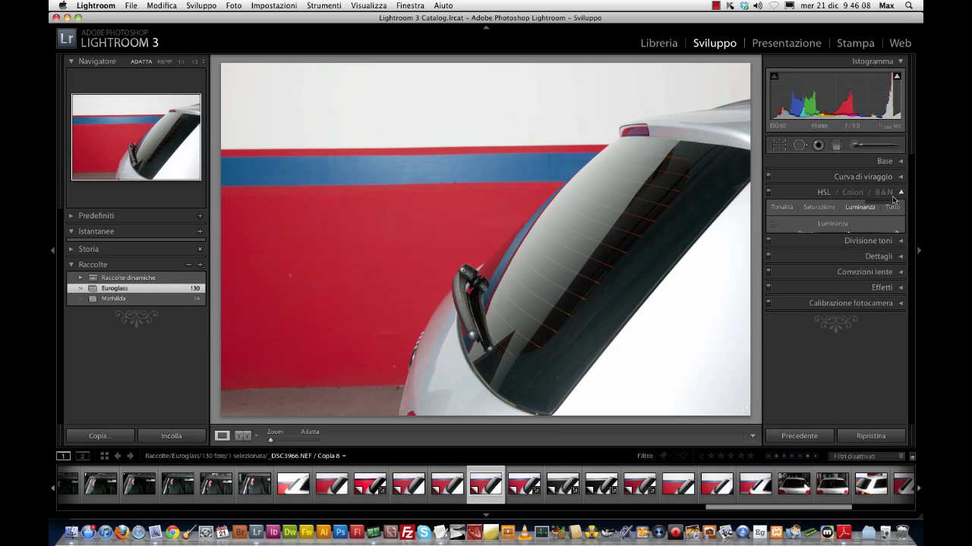
left_click(900, 208)
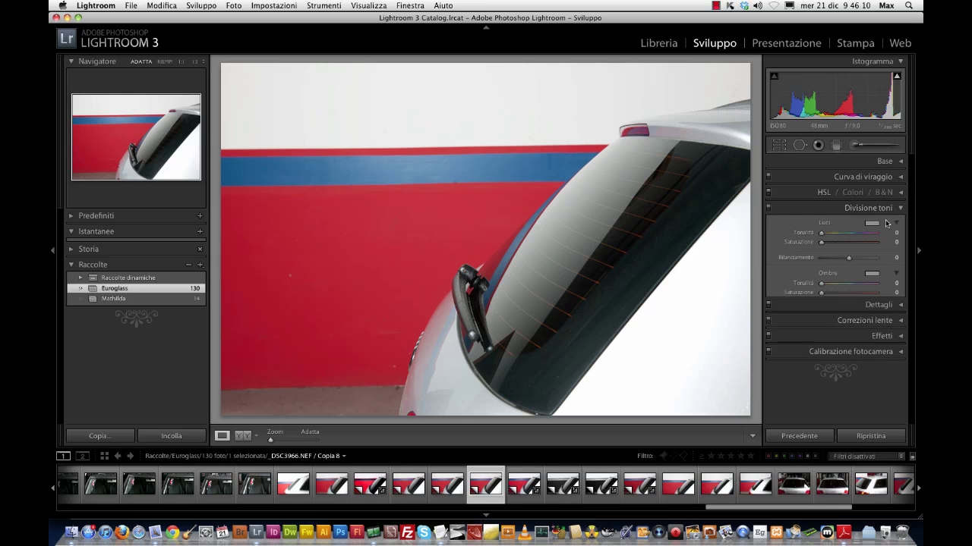
mouse_move(821, 233)
left_mouse_down()
mouse_move(844, 233)
mouse_move(839, 243)
left_mouse_up()
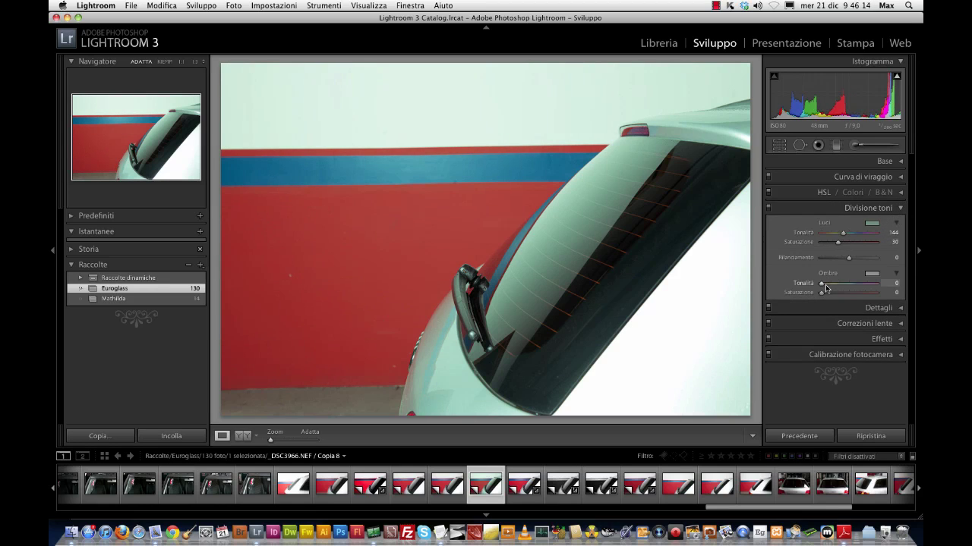
mouse_move(821, 283)
left_mouse_down()
mouse_move(863, 284)
mouse_move(856, 298)
left_mouse_up()
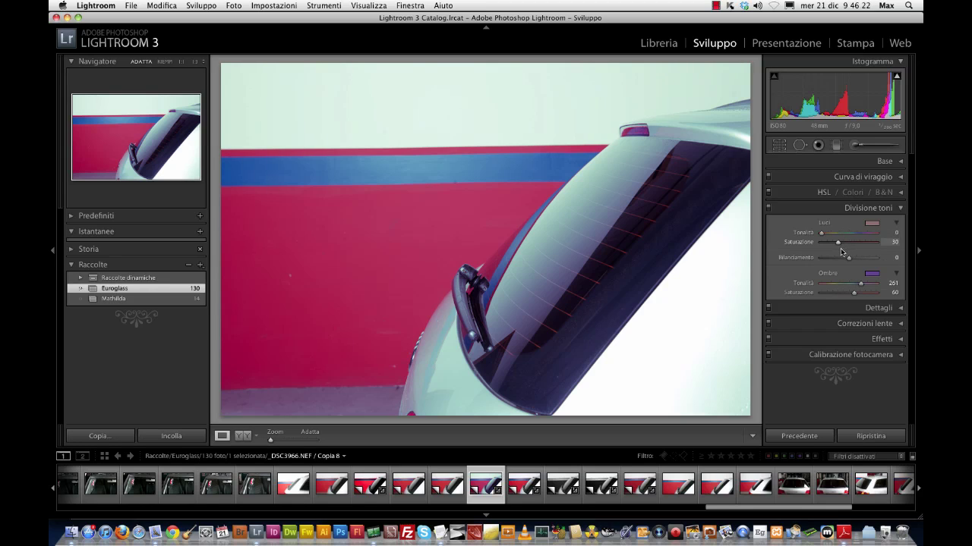
mouse_move(844, 235)
left_mouse_down()
mouse_move(824, 236)
mouse_move(845, 239)
mouse_move(844, 249)
left_mouse_up()
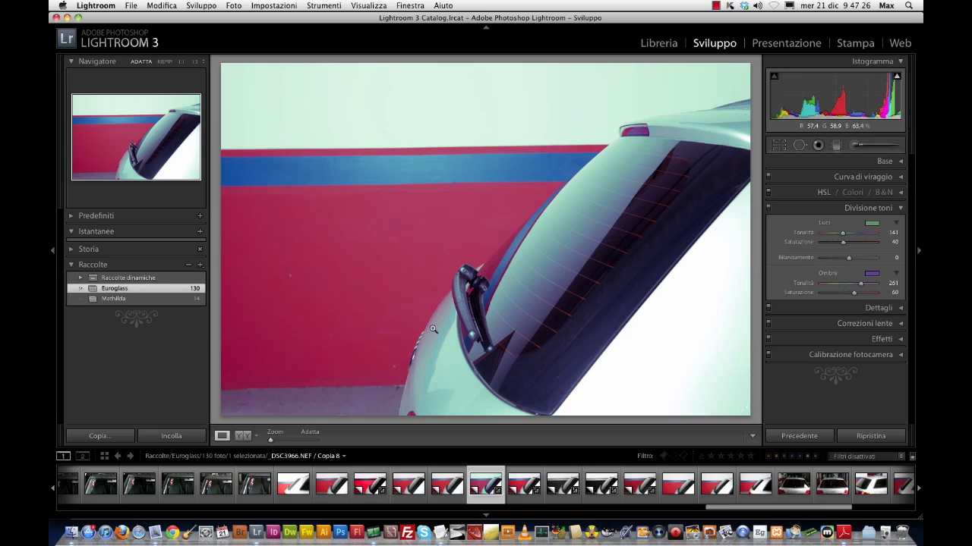
left_click(446, 494)
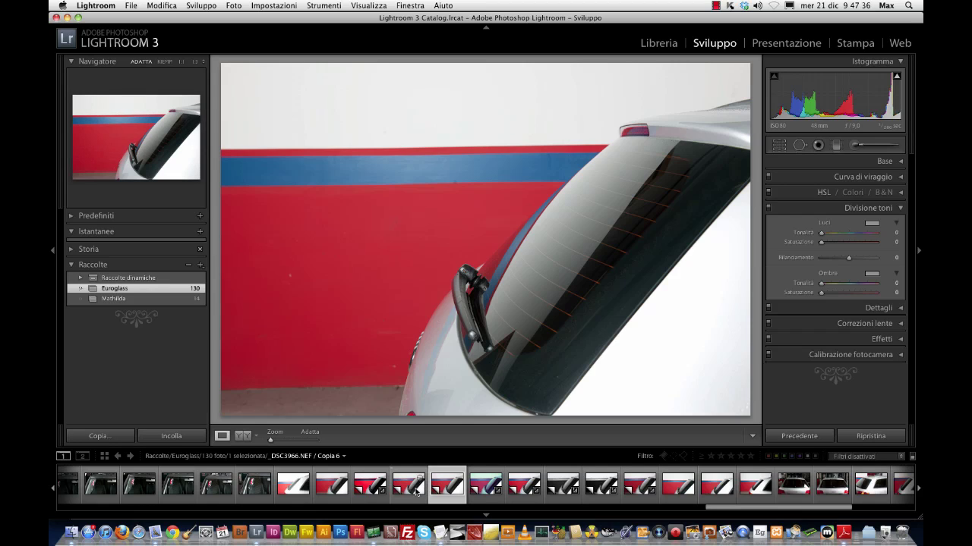
left_click(414, 489)
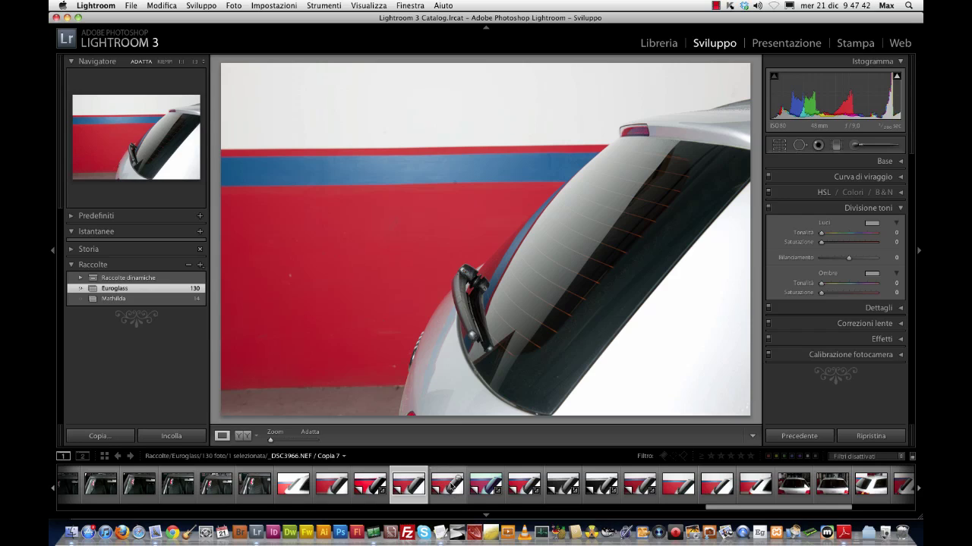
left_click(446, 487)
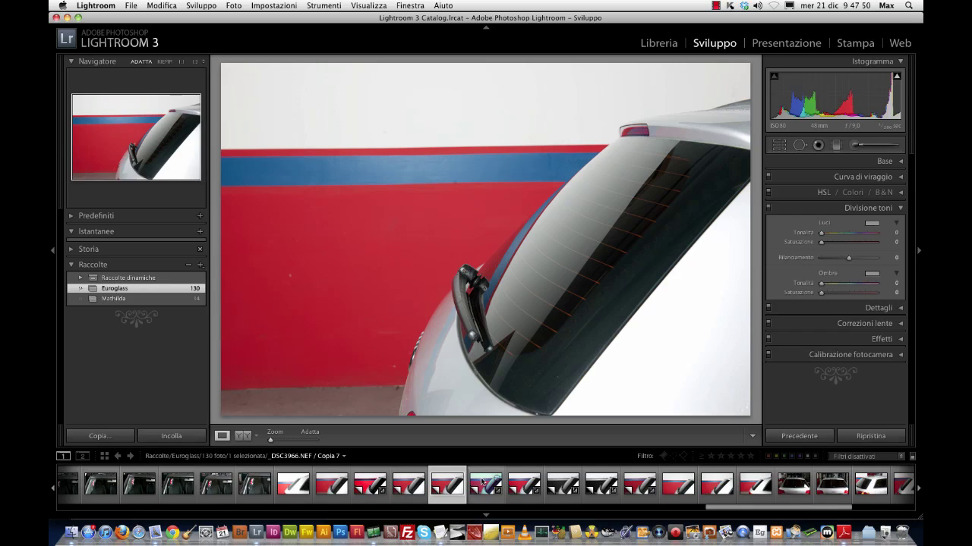
left_click(484, 490)
left_click(522, 487)
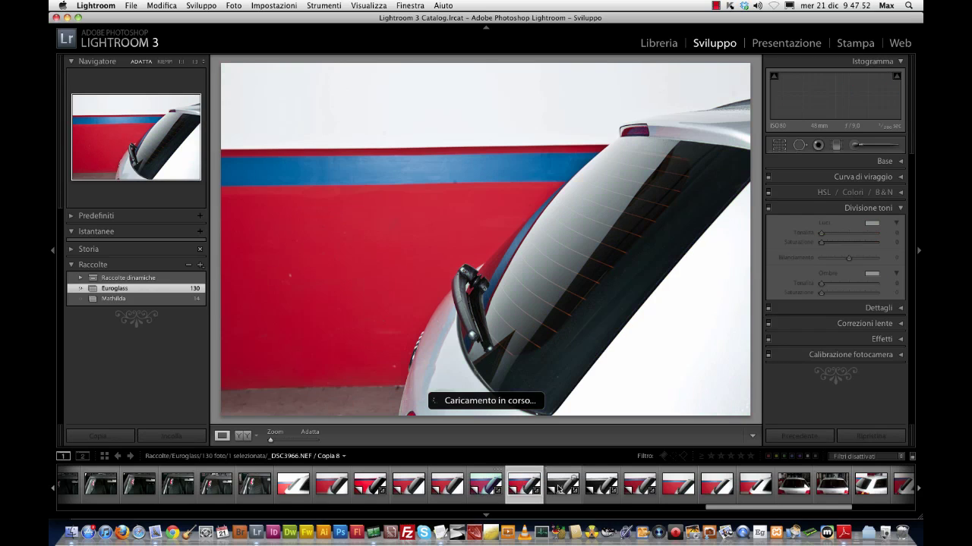
left_click(559, 486)
left_click(600, 486)
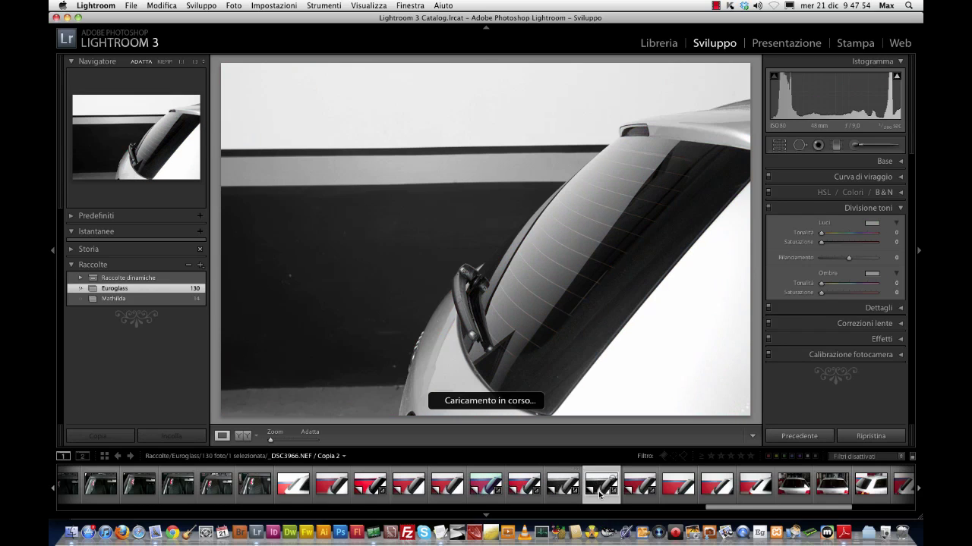
left_click(637, 484)
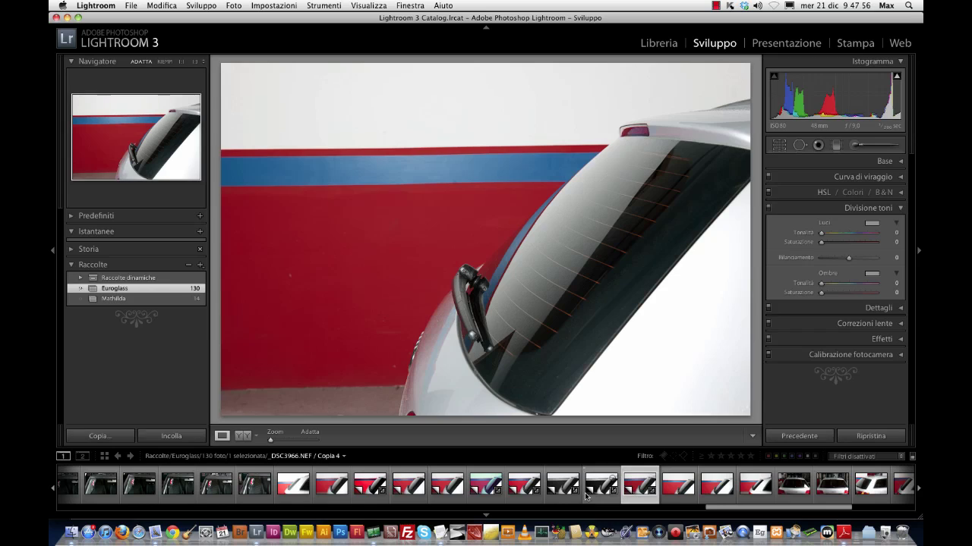
left_click(566, 489)
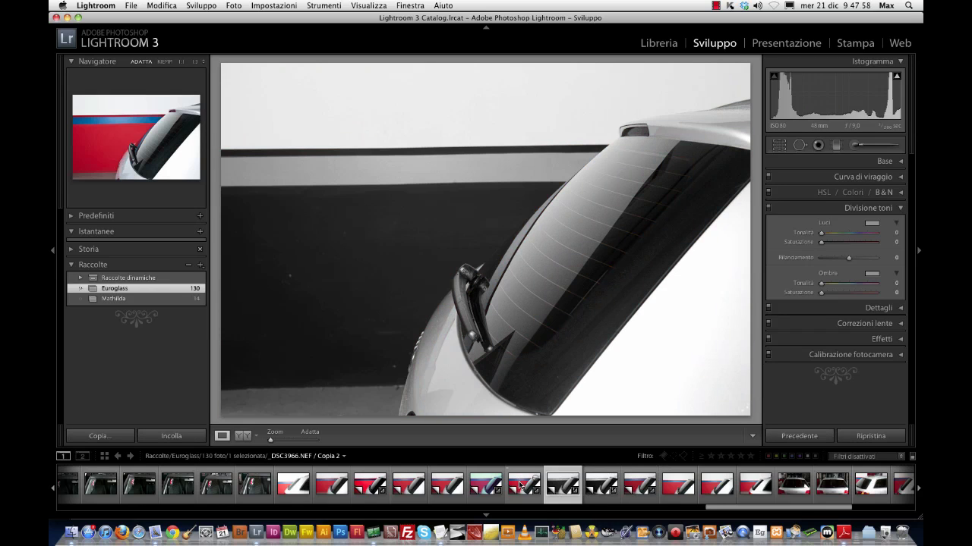
left_click(522, 486)
left_click(485, 487)
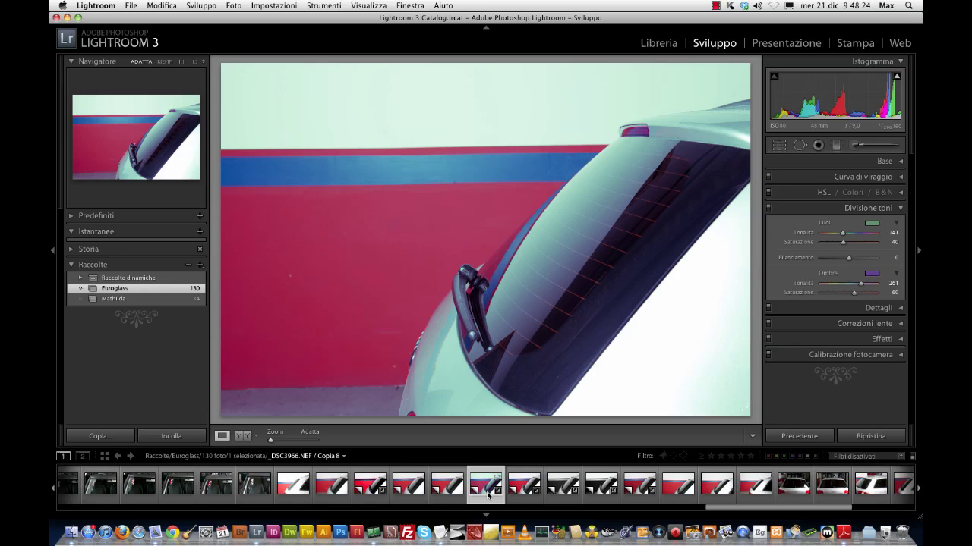
Step: Step through Copia 7 and Copia 8 to the untoned colour Copia 1, whose split-toning reads 0
key("Left")
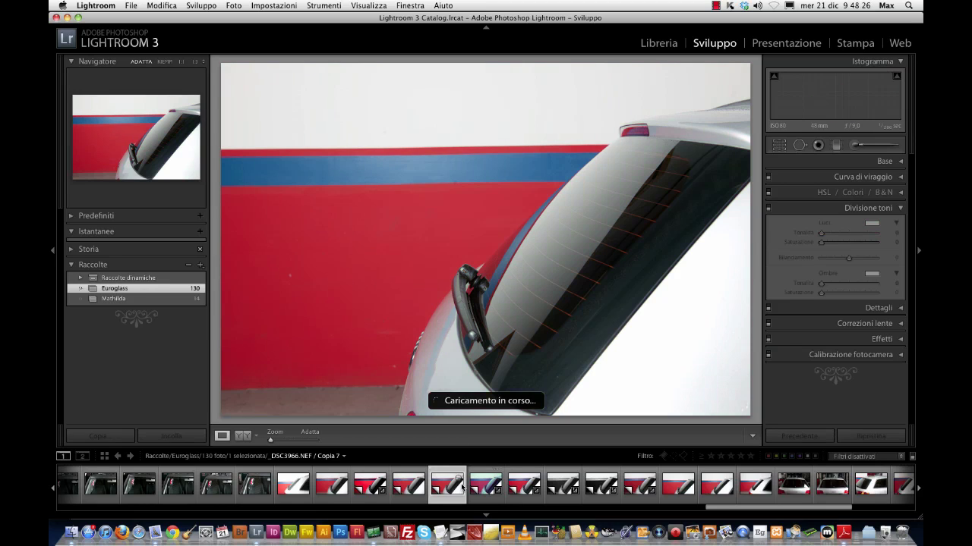
left_click(499, 493)
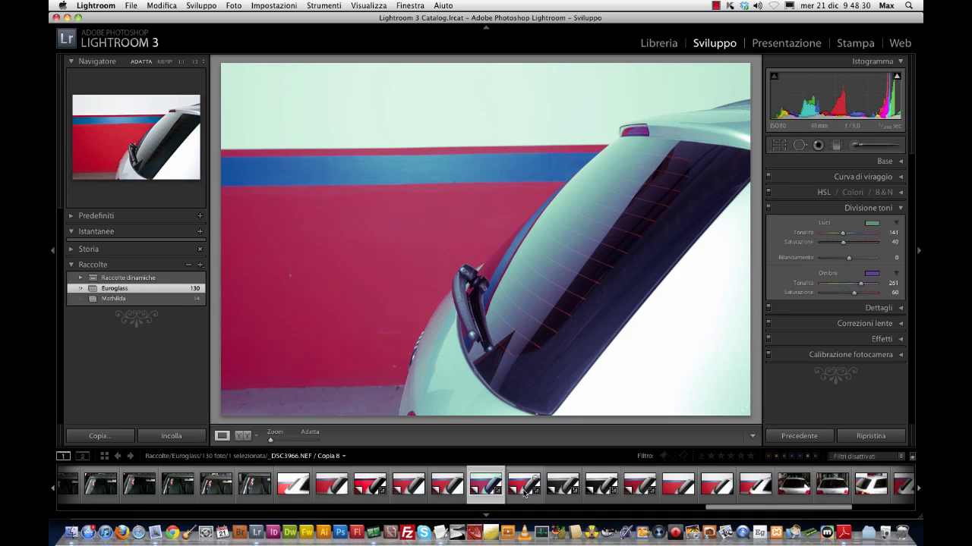
left_click(521, 488)
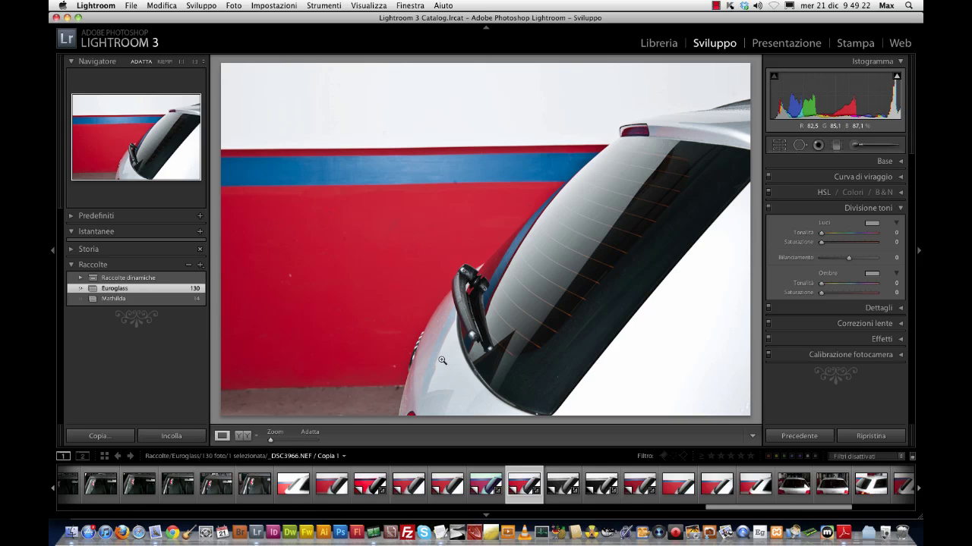
left_click(454, 318)
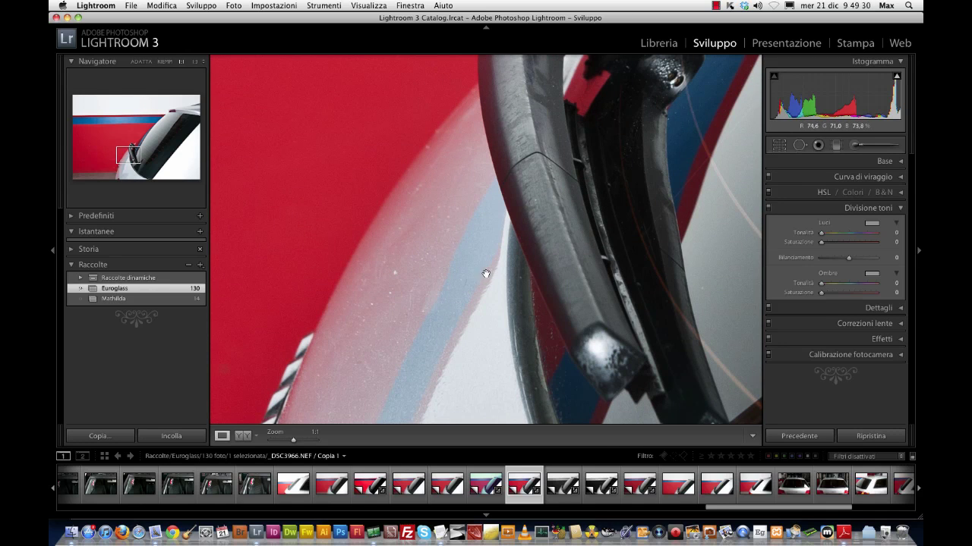
key("alt")
left_click(426, 301)
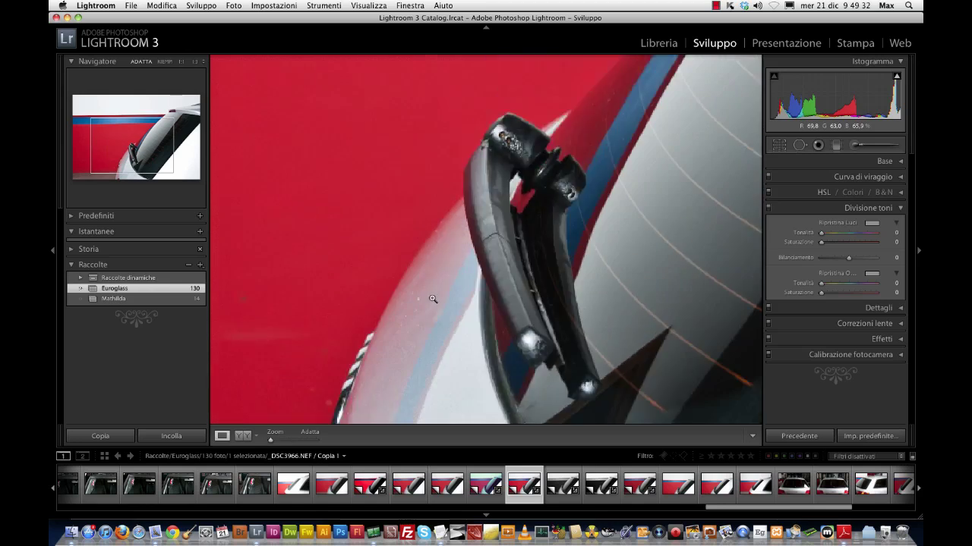